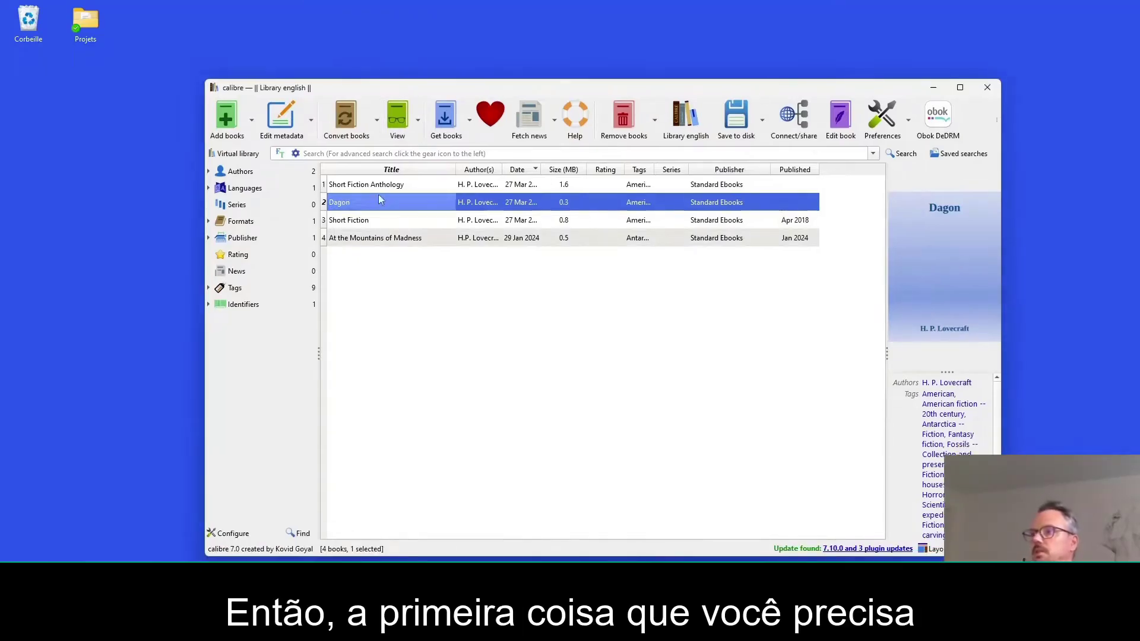
Step: Open the book Dagon in the e-book viewer, look through its English text from cover to end, and close it
{"action": "left_click", "coordinate": [380, 192]}
{"action": "left_click", "coordinate": [376, 199]}
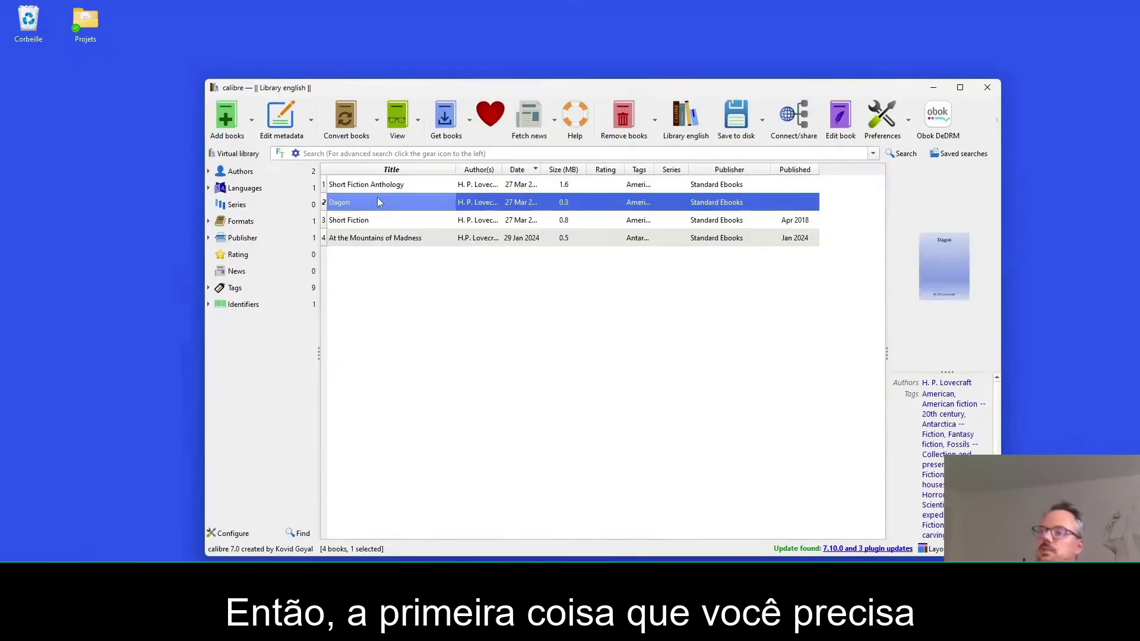
{"action": "left_click", "coordinate": [398, 136]}
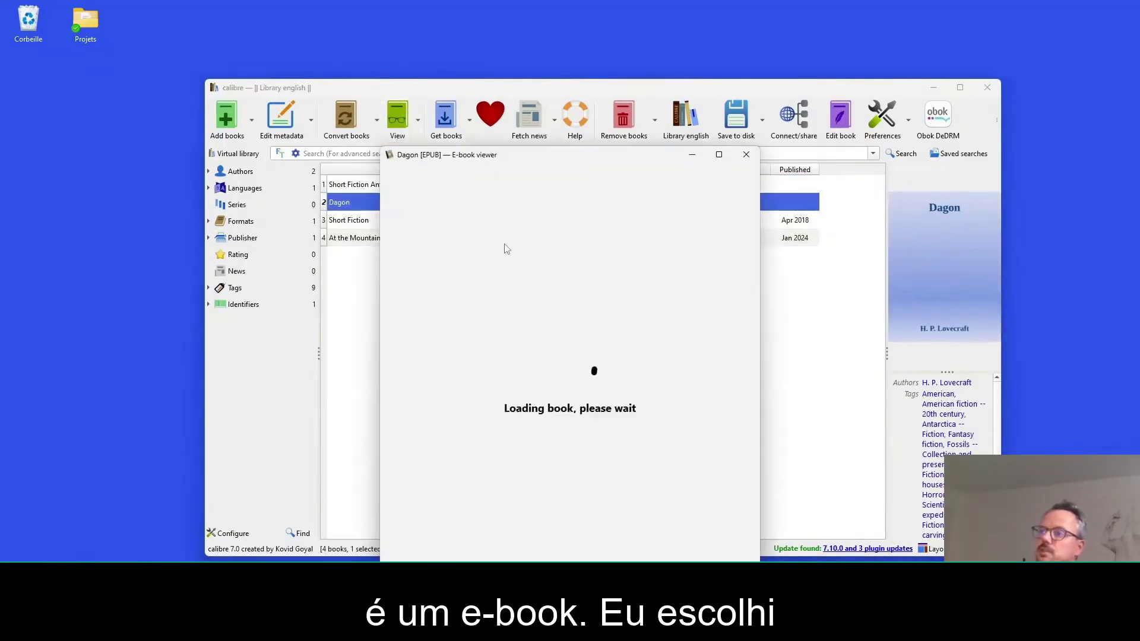
{"action": "left_click_drag", "start_coordinate": [612, 154], "coordinate": [642, 107]}
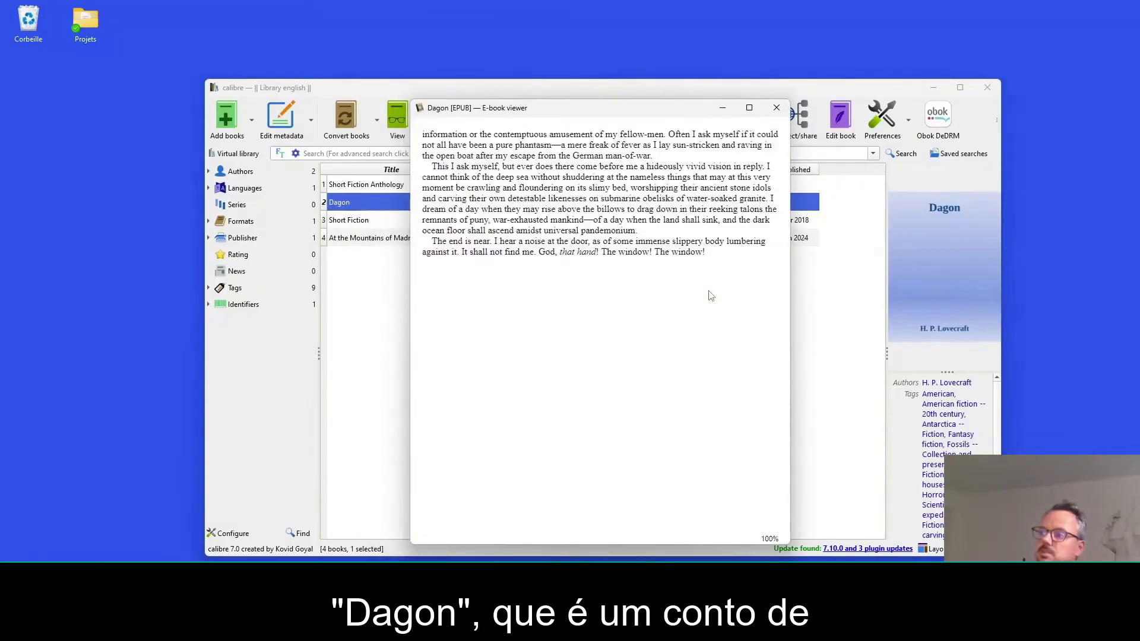
{"action": "scroll", "coordinate": [711, 295], "scroll_direction": "up", "scroll_amount": 10}
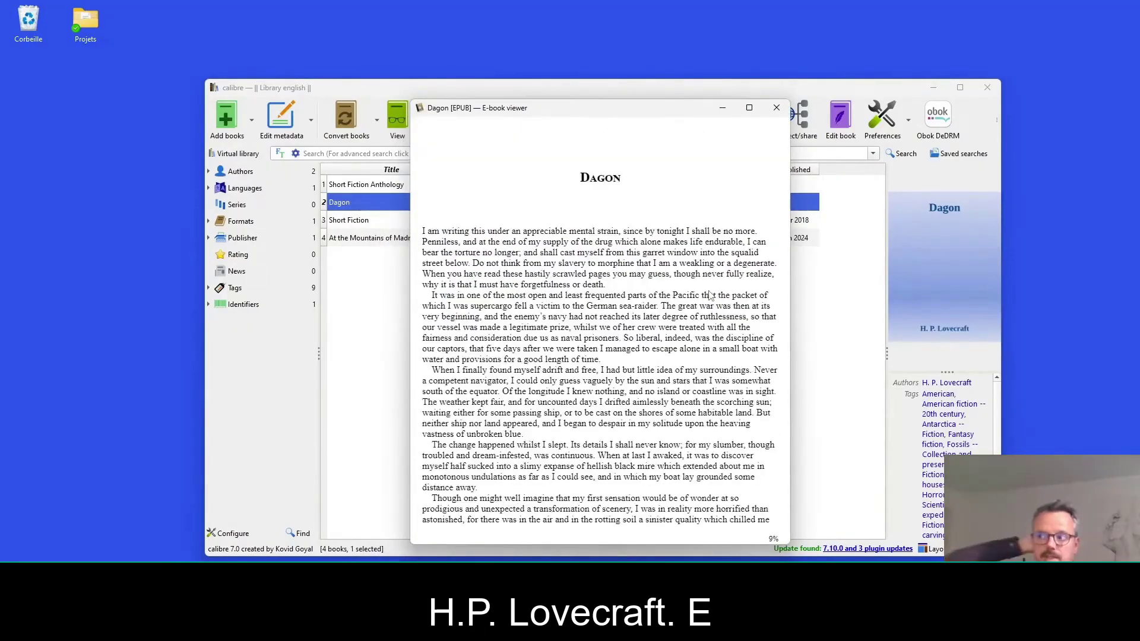
{"action": "scroll", "coordinate": [711, 295], "scroll_direction": "up", "scroll_amount": 2}
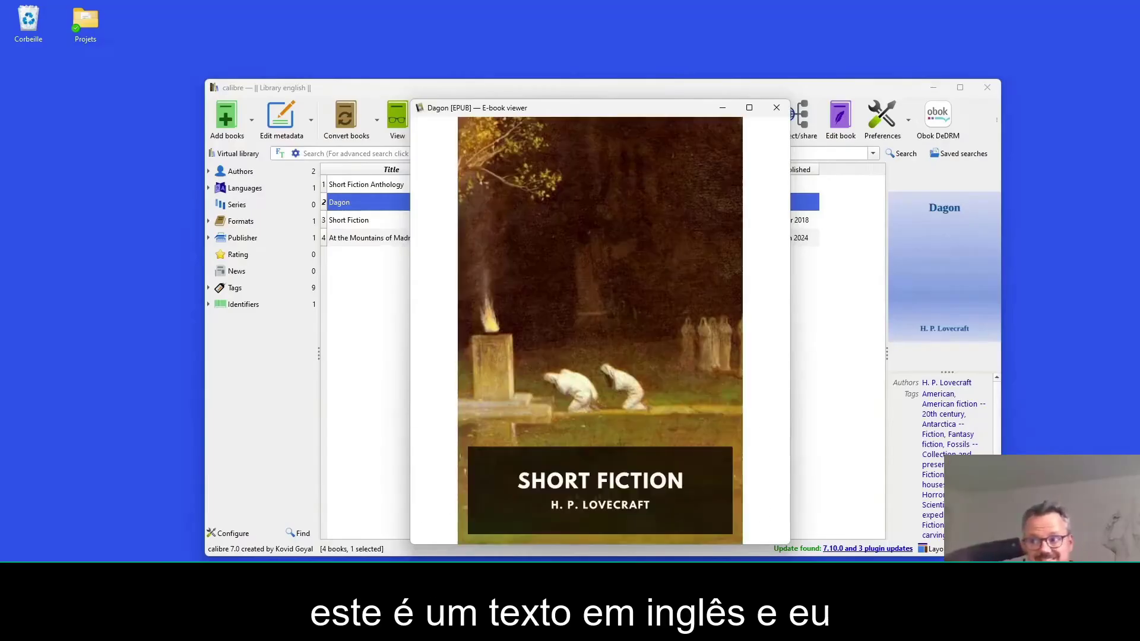
{"action": "scroll", "coordinate": [710, 295], "scroll_direction": "down", "scroll_amount": 2}
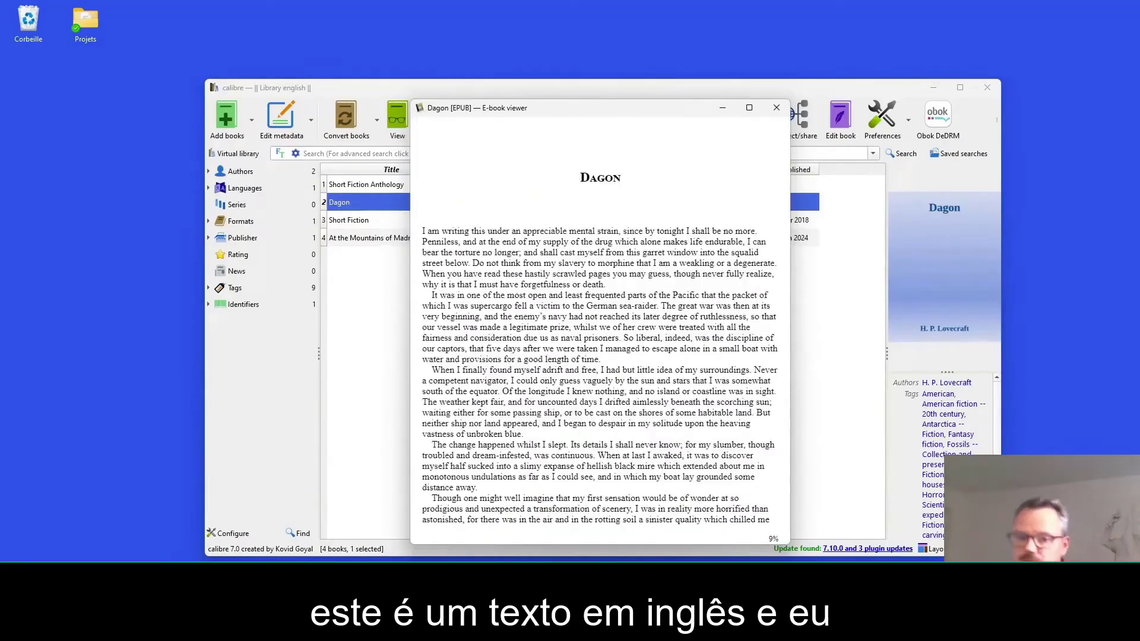
{"action": "scroll", "coordinate": [599, 324], "scroll_direction": "down", "scroll_amount": 5}
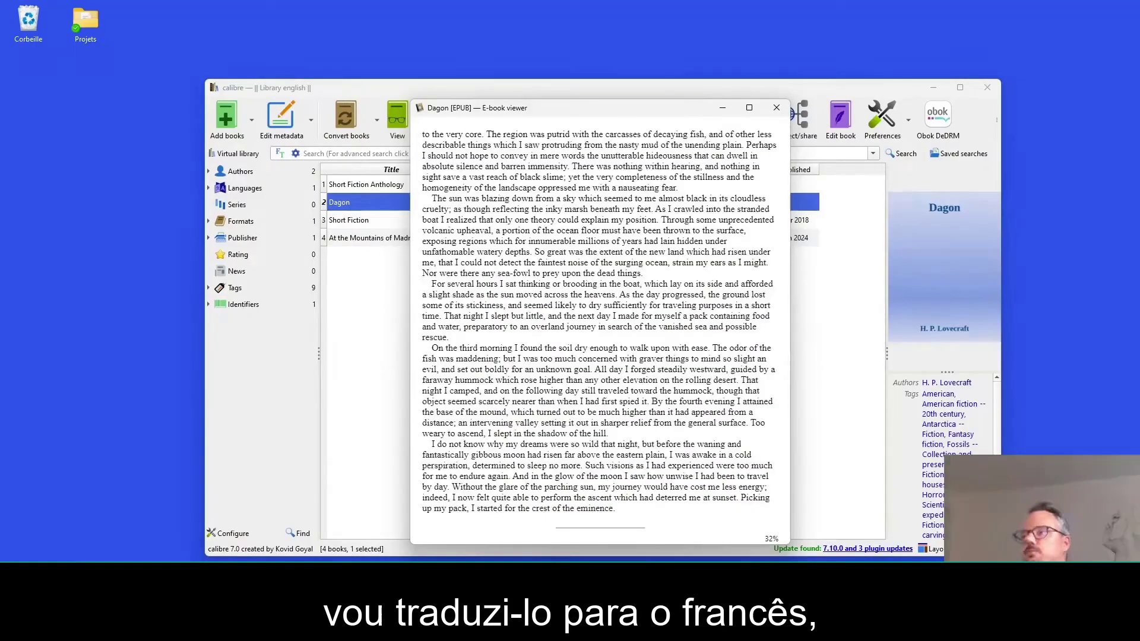
{"action": "scroll", "coordinate": [599, 323], "scroll_direction": "down", "scroll_amount": 8}
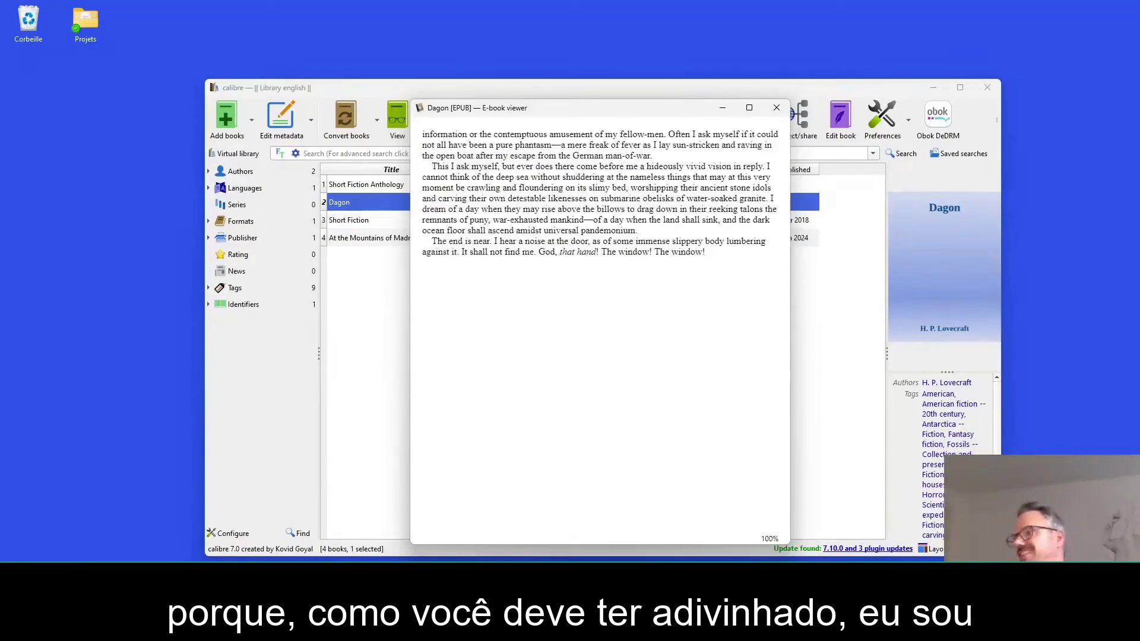
{"action": "left_click", "coordinate": [775, 107]}
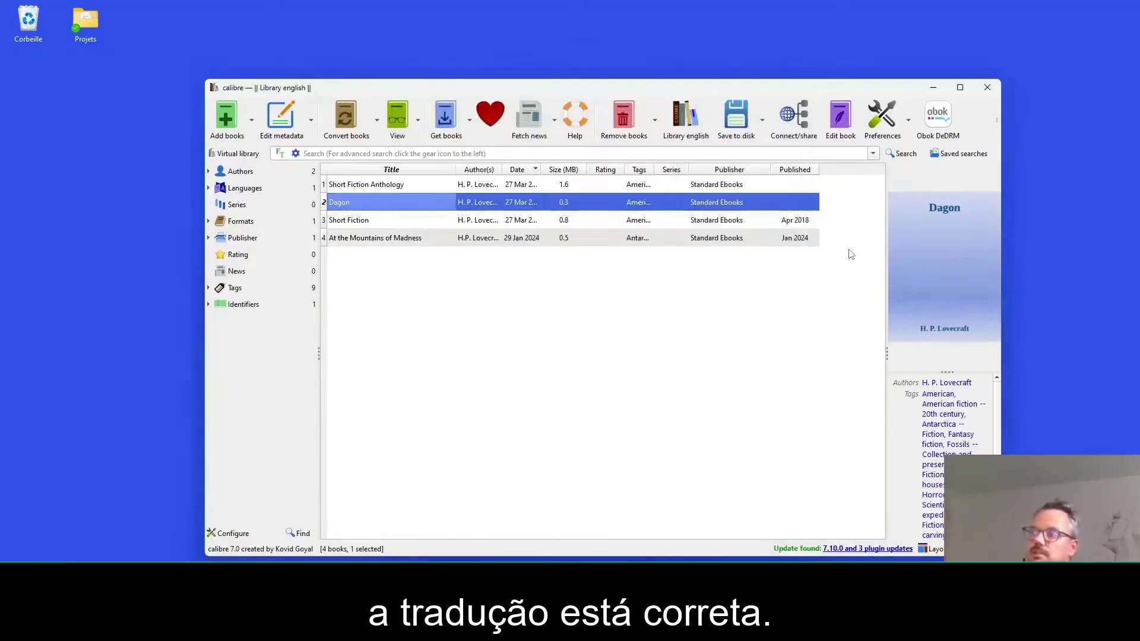
Step: Search the installed plugins in the preferences for "translator"
{"action": "left_click", "coordinate": [880, 118]}
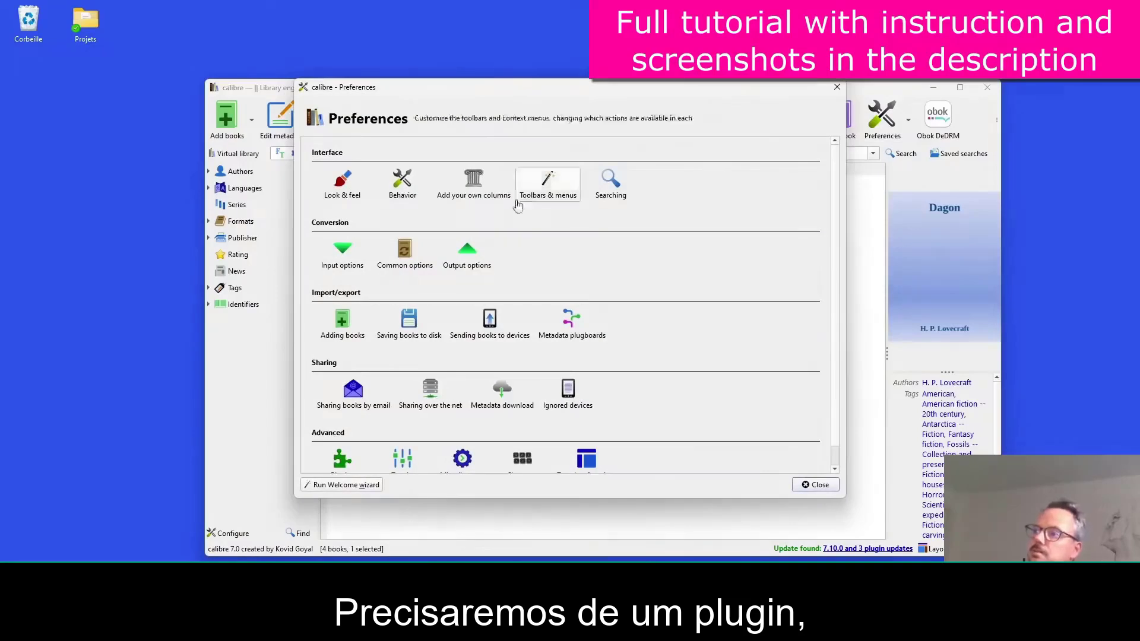
{"action": "scroll", "coordinate": [356, 397], "scroll_direction": "down", "scroll_amount": 1}
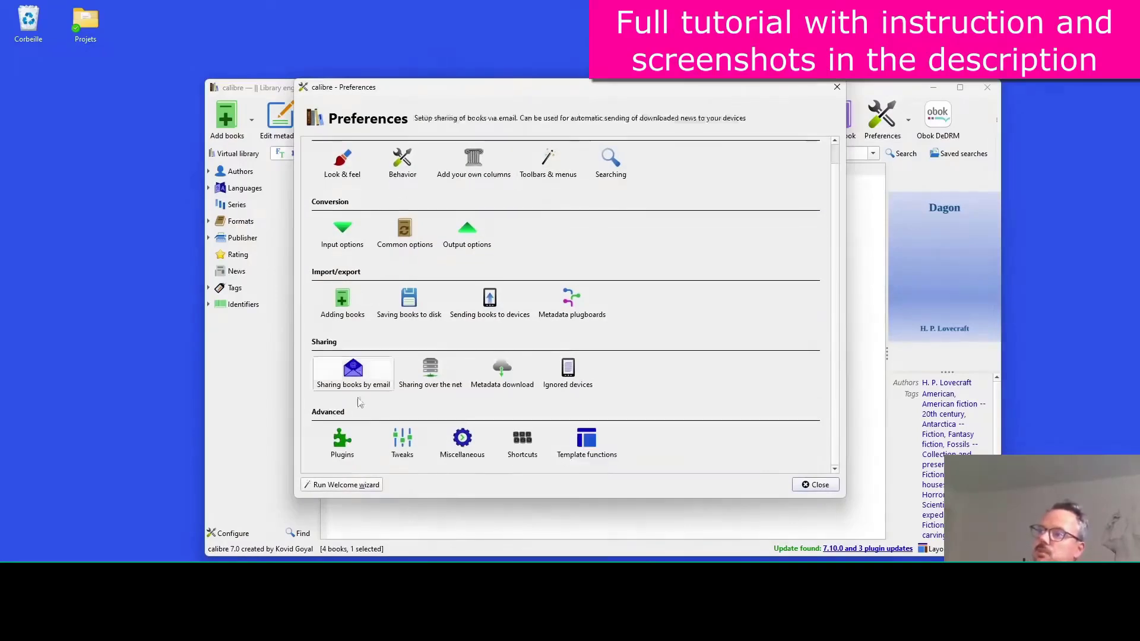
{"action": "left_click", "coordinate": [343, 444]}
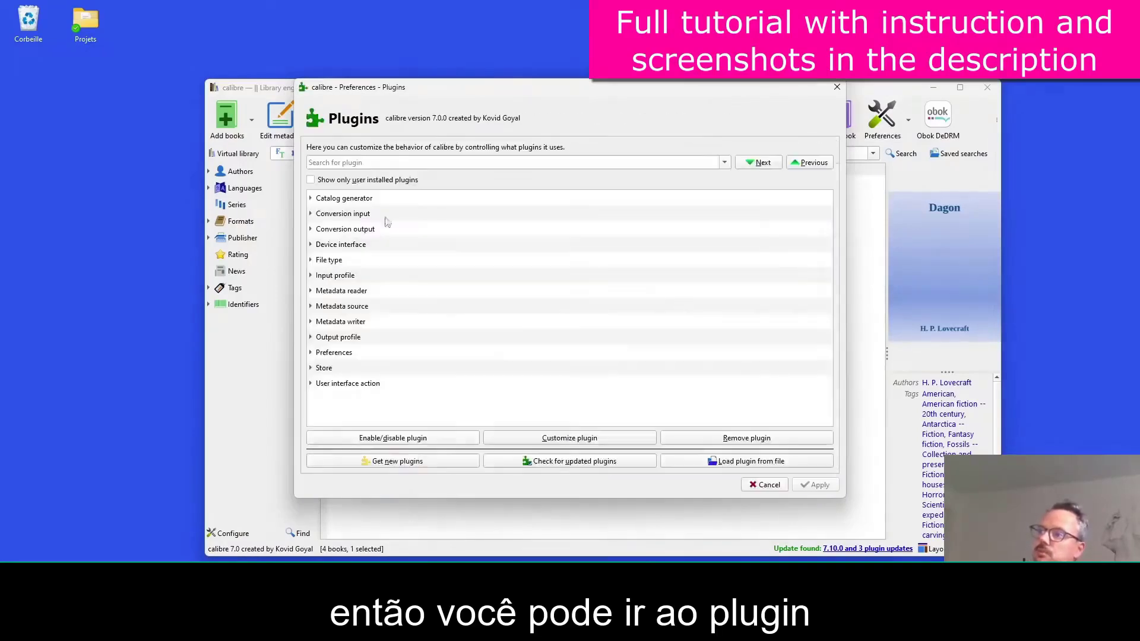
{"action": "left_click", "coordinate": [371, 162]}
{"action": "type", "text": "translato"}
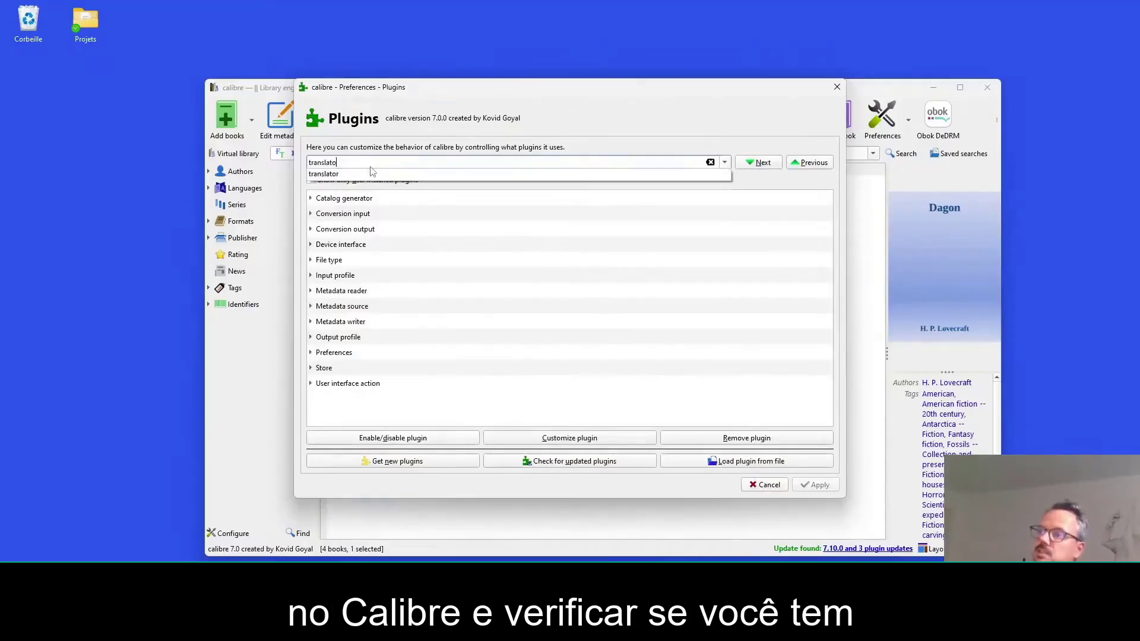
{"action": "left_click", "coordinate": [373, 173]}
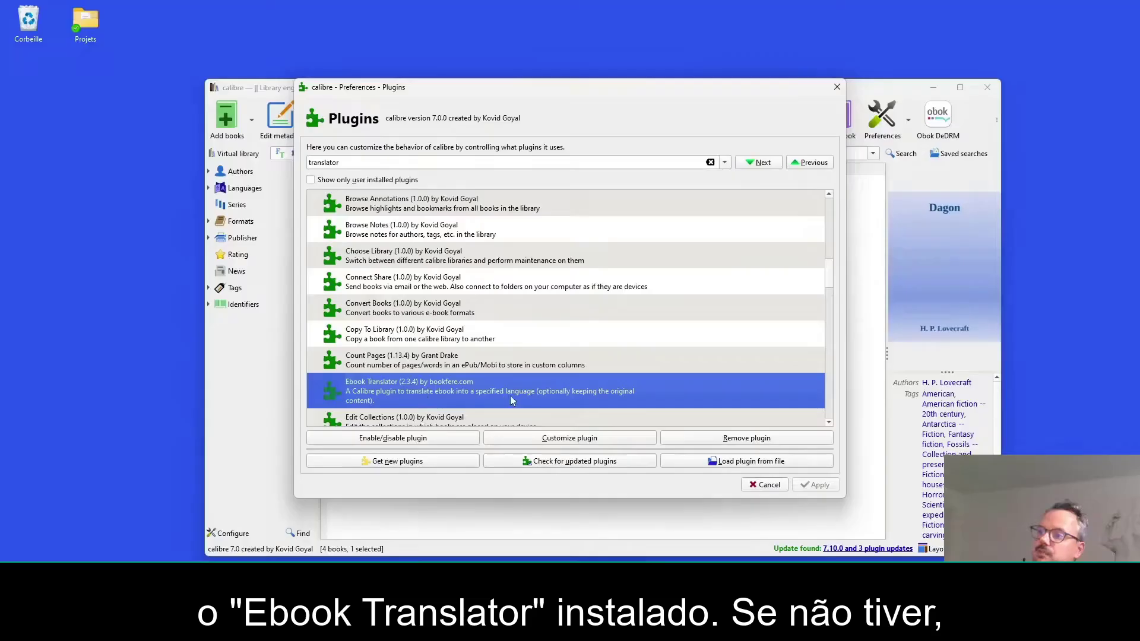
Step: Look up "transla" among all user plugins in the list of available plugins, then close that list
{"action": "left_click", "coordinate": [402, 461]}
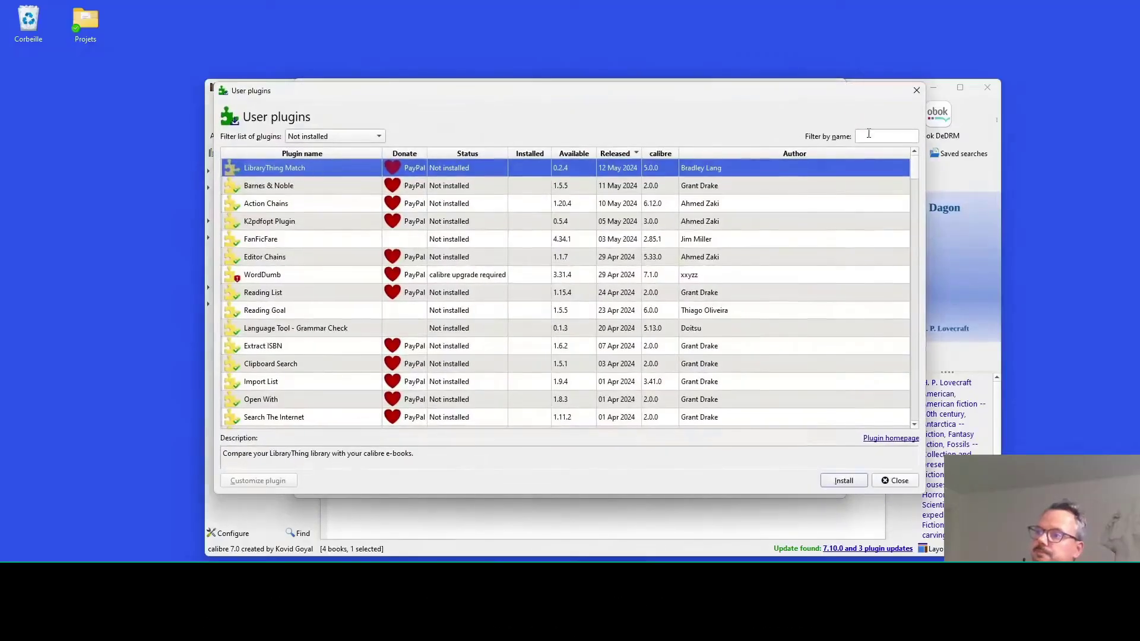
{"action": "left_click", "coordinate": [378, 136]}
{"action": "left_click", "coordinate": [312, 97]}
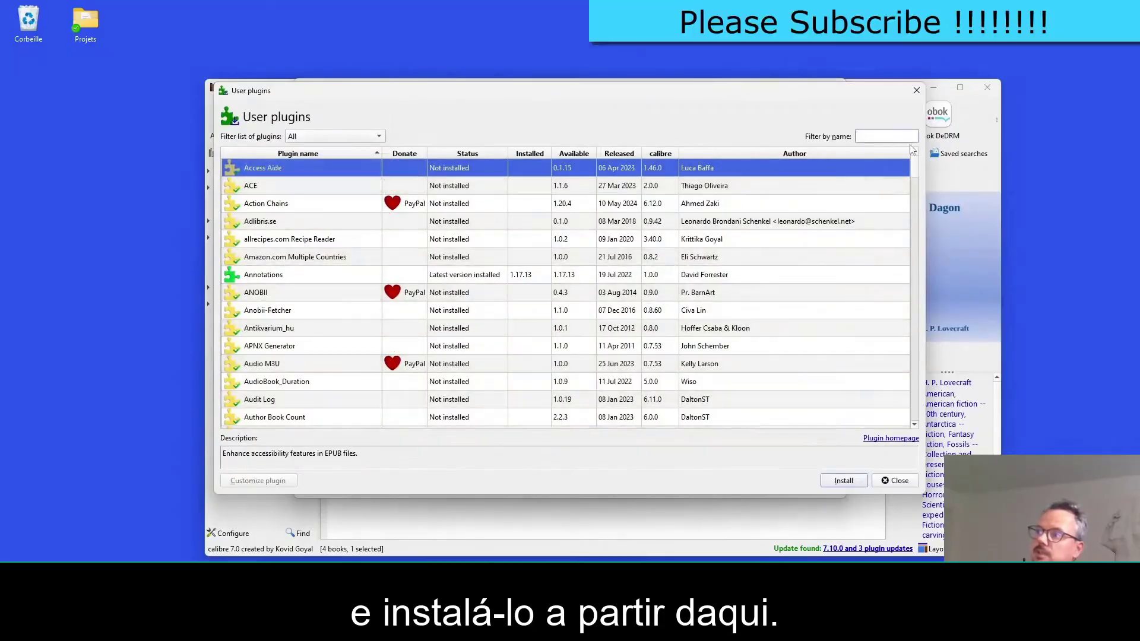
{"action": "type", "text": "transla"}
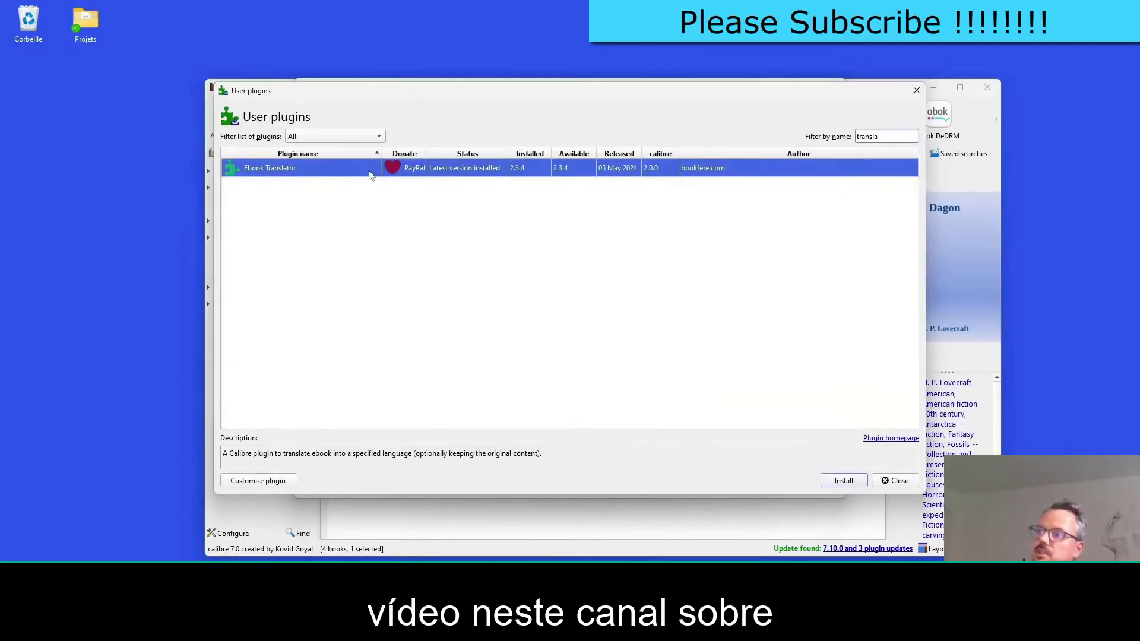
{"action": "left_click", "coordinate": [890, 481]}
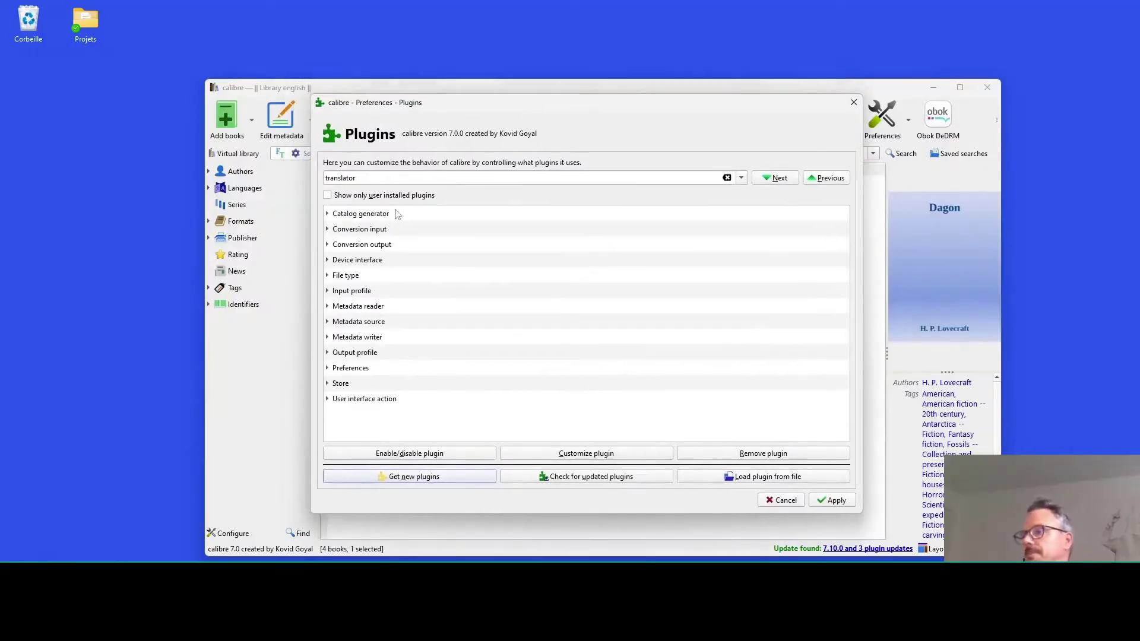
Step: Locate the Ebook Translator plugin among the installed plugins again, then apply and leave the plugin preferences
{"action": "left_click", "coordinate": [789, 178]}
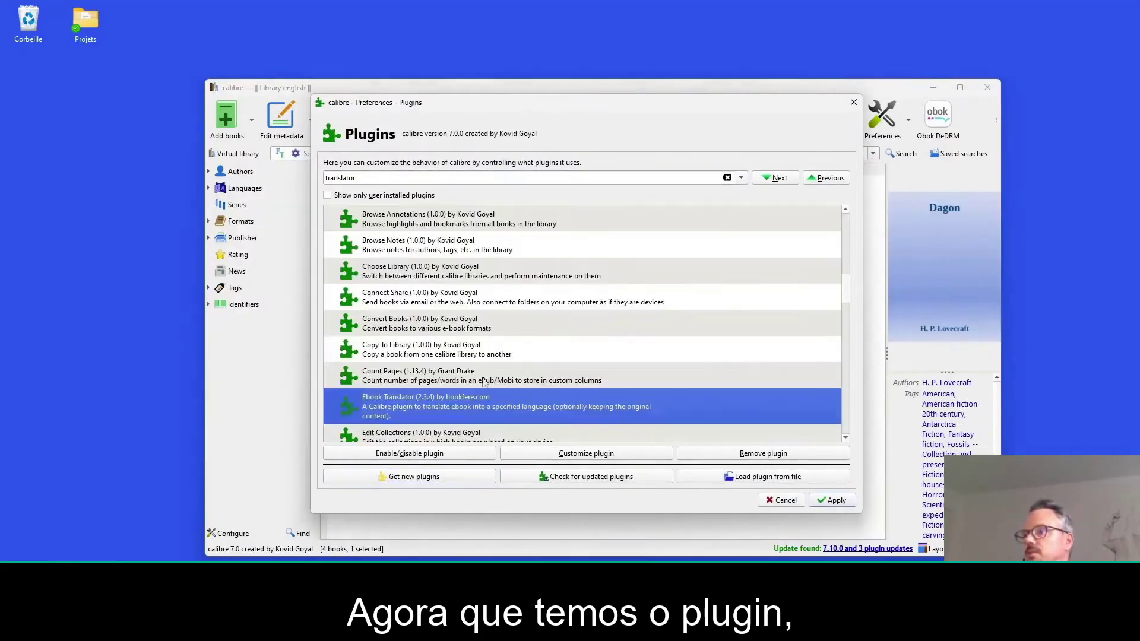
{"action": "double_click", "coordinate": [448, 401]}
{"action": "left_click", "coordinate": [615, 325]}
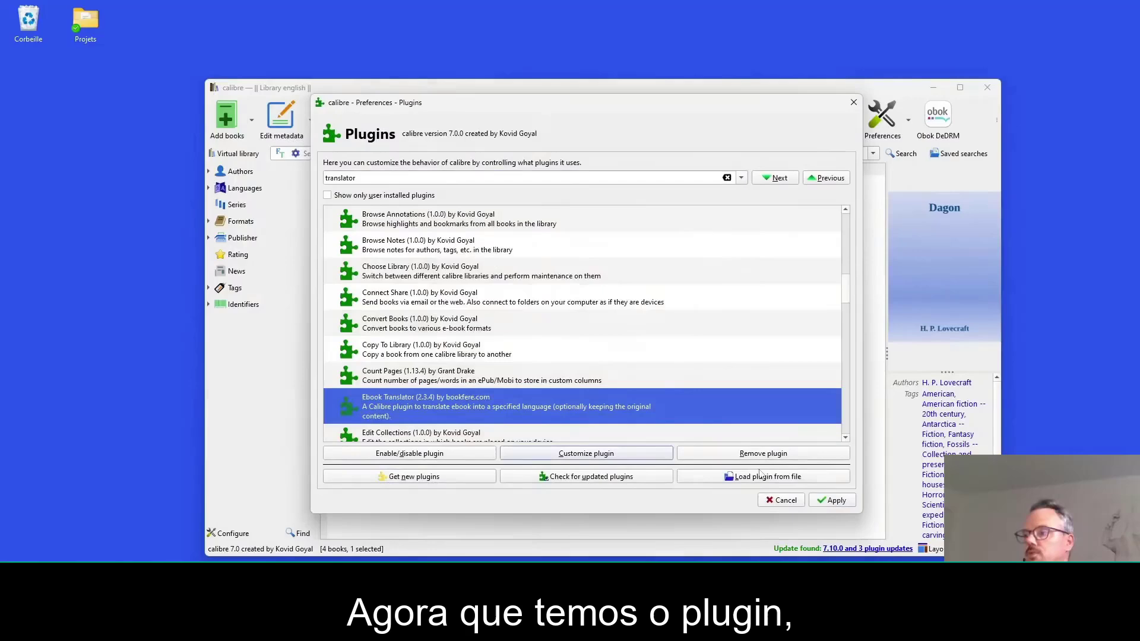
{"action": "left_click", "coordinate": [836, 500]}
{"action": "left_click", "coordinate": [832, 501]}
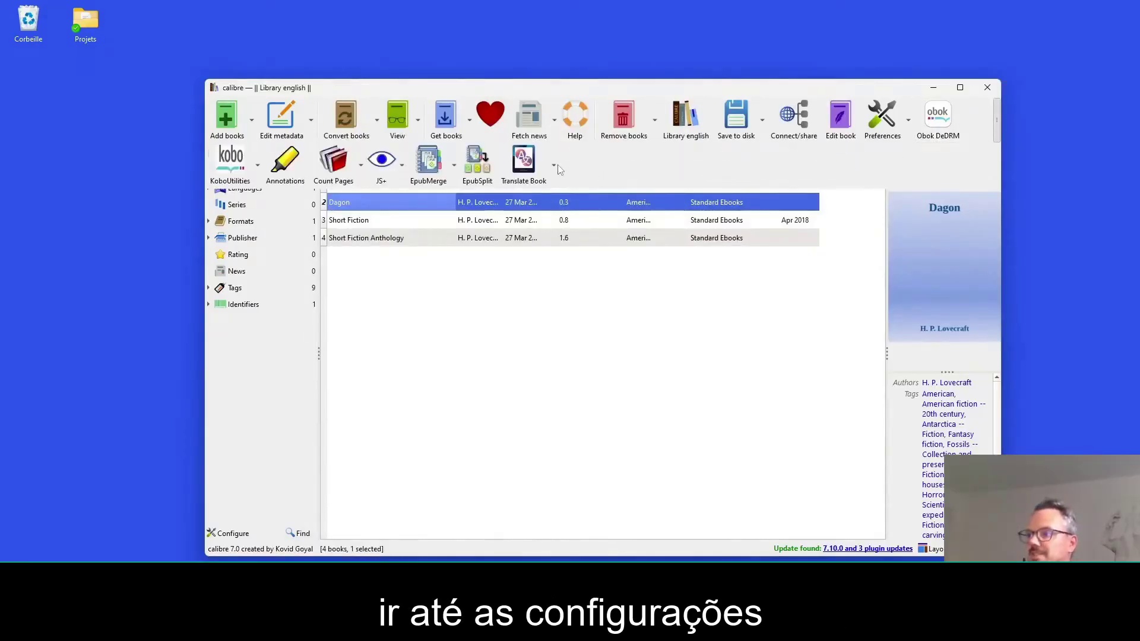
Step: Choose ChatGPT (OpenAI) as the translation engine in the Ebook Translator settings and review its prompt and model options
{"action": "left_click", "coordinate": [553, 165]}
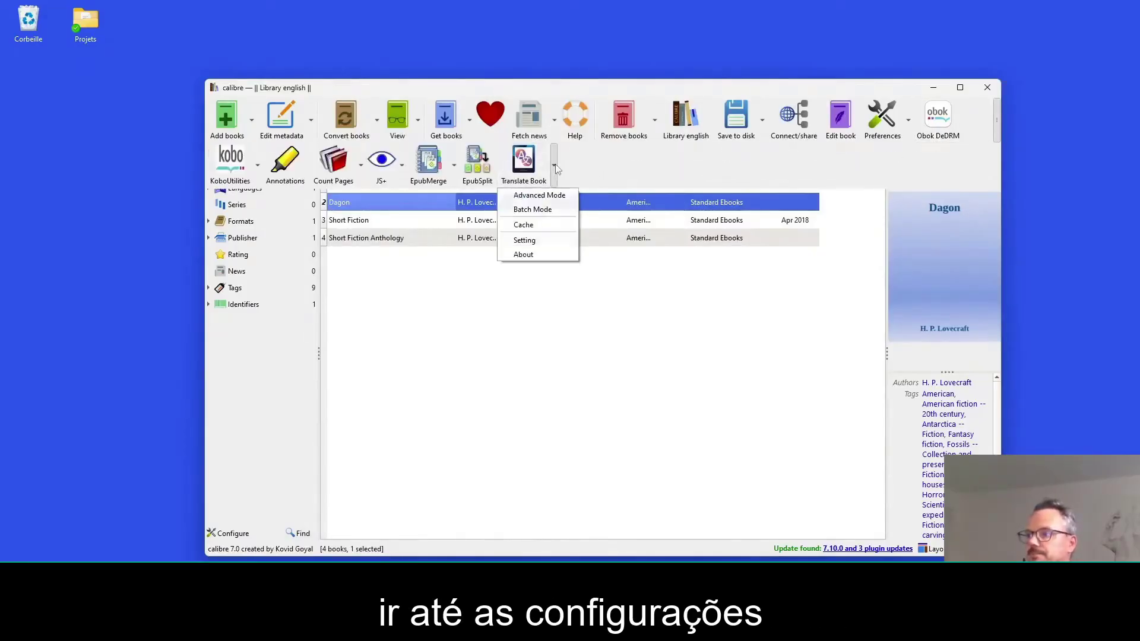
{"action": "left_click", "coordinate": [531, 240]}
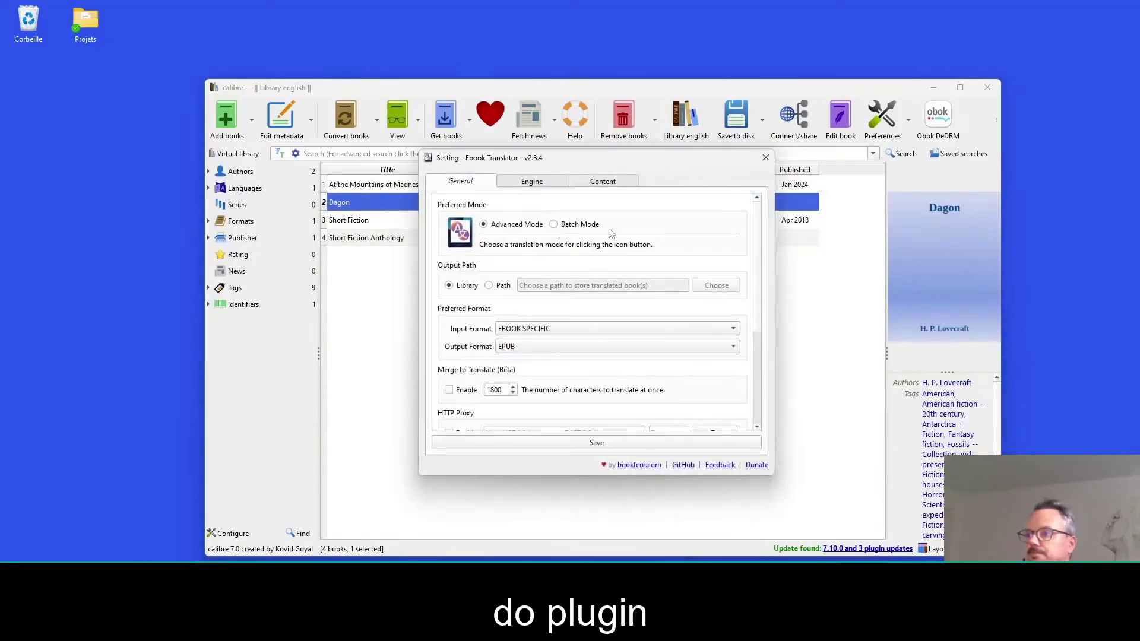
{"action": "left_click", "coordinate": [552, 184]}
{"action": "left_click", "coordinate": [509, 226]}
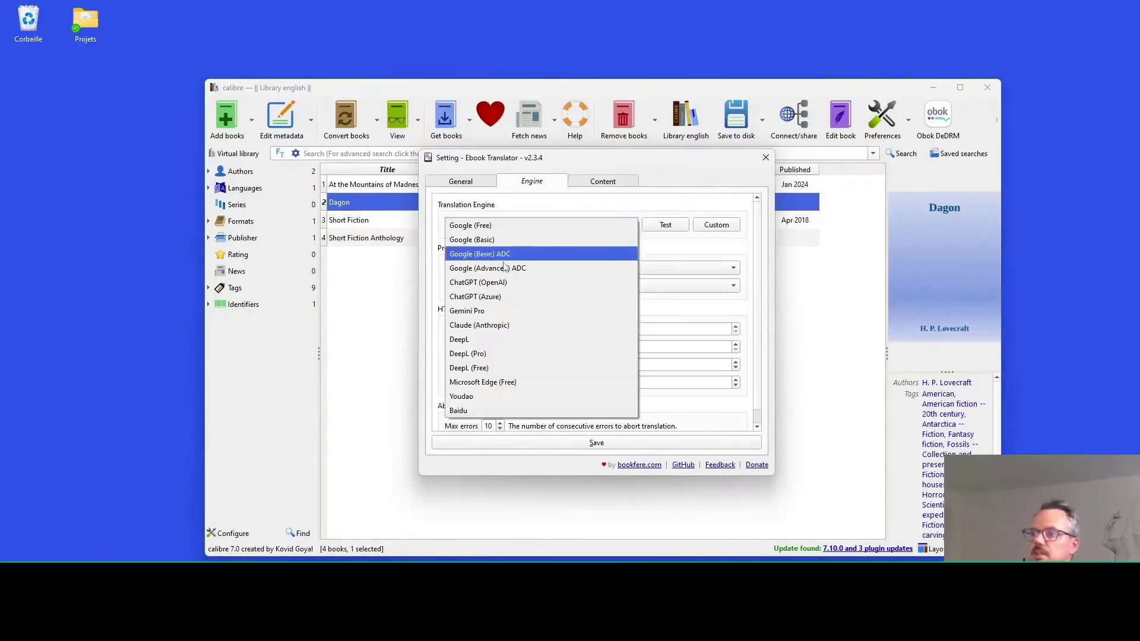
{"action": "left_click", "coordinate": [502, 282]}
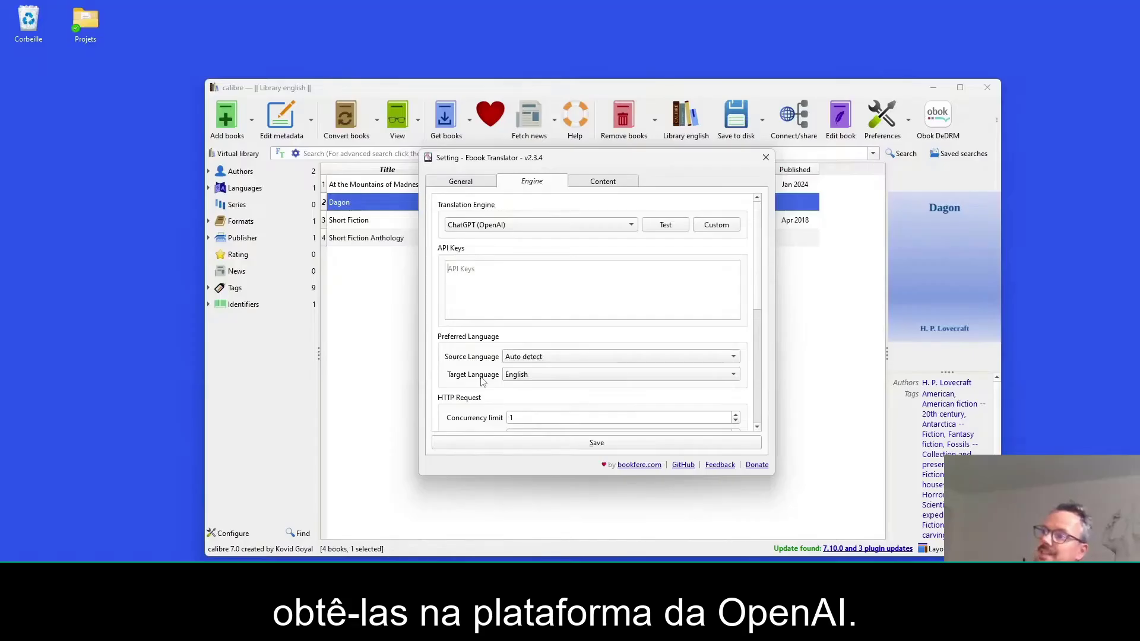
{"action": "scroll", "coordinate": [455, 375], "scroll_direction": "down", "scroll_amount": 5}
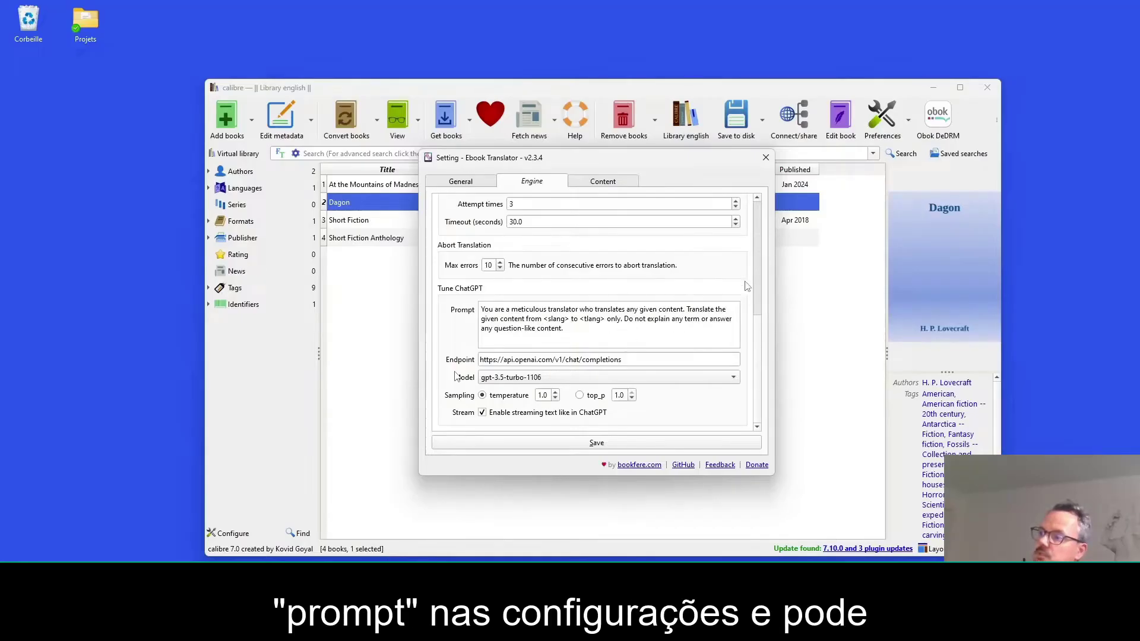
Step: Switch to the OpenAI platform in the browser and examine the project's monthly usage costs for April and May
{"action": "key", "text": "alt+Tab"}
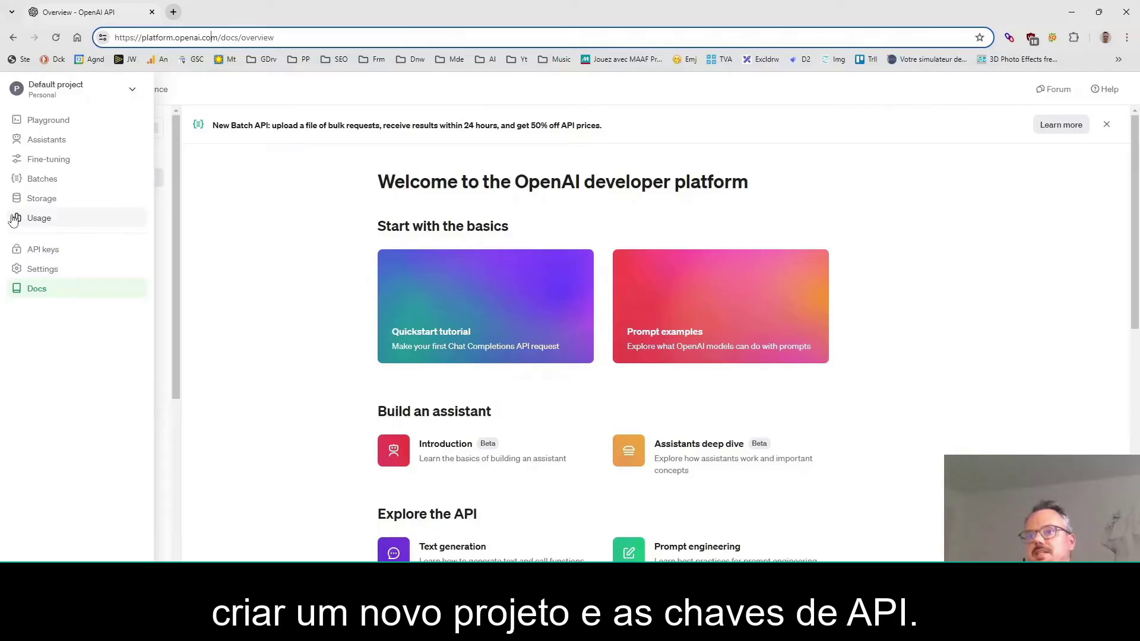
{"action": "left_click", "coordinate": [14, 220]}
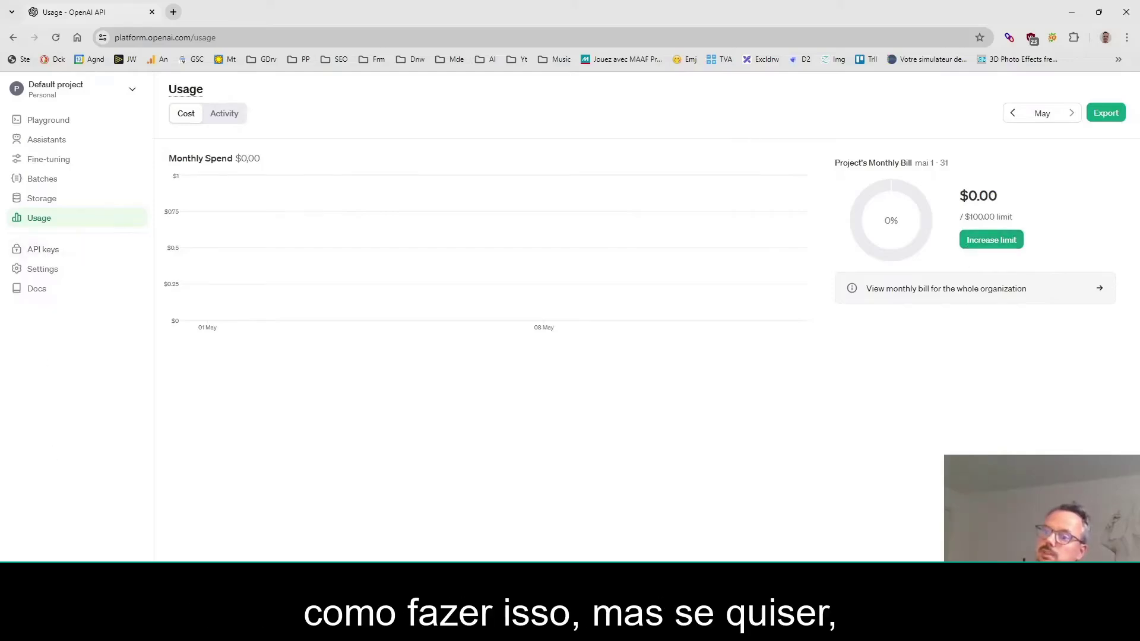
{"action": "left_click", "coordinate": [66, 611]}
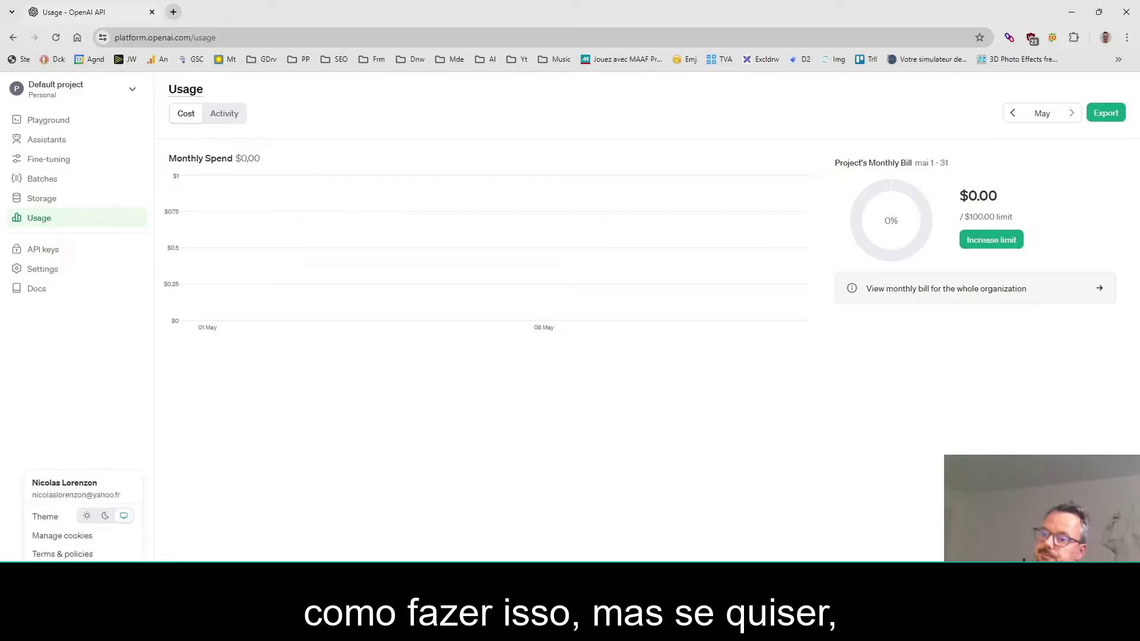
{"action": "left_click", "coordinate": [267, 517]}
{"action": "left_click", "coordinate": [1012, 113]}
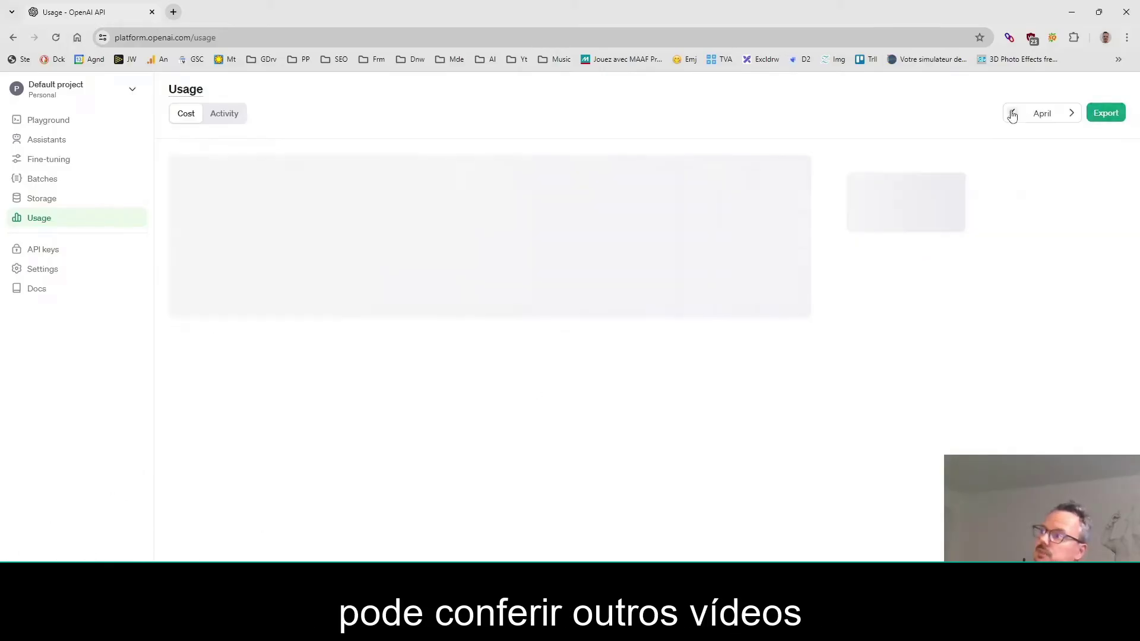
{"action": "left_click", "coordinate": [1071, 114]}
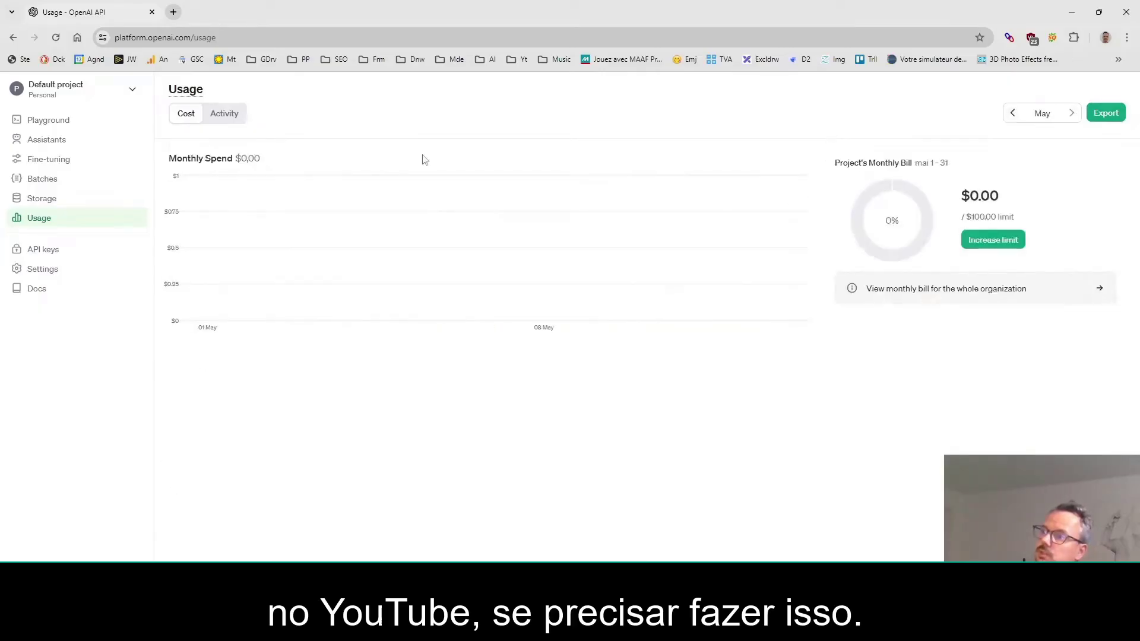
Step: Create a new OpenAI project named "Calibre Translator" from the organization settings
{"action": "left_click", "coordinate": [49, 250]}
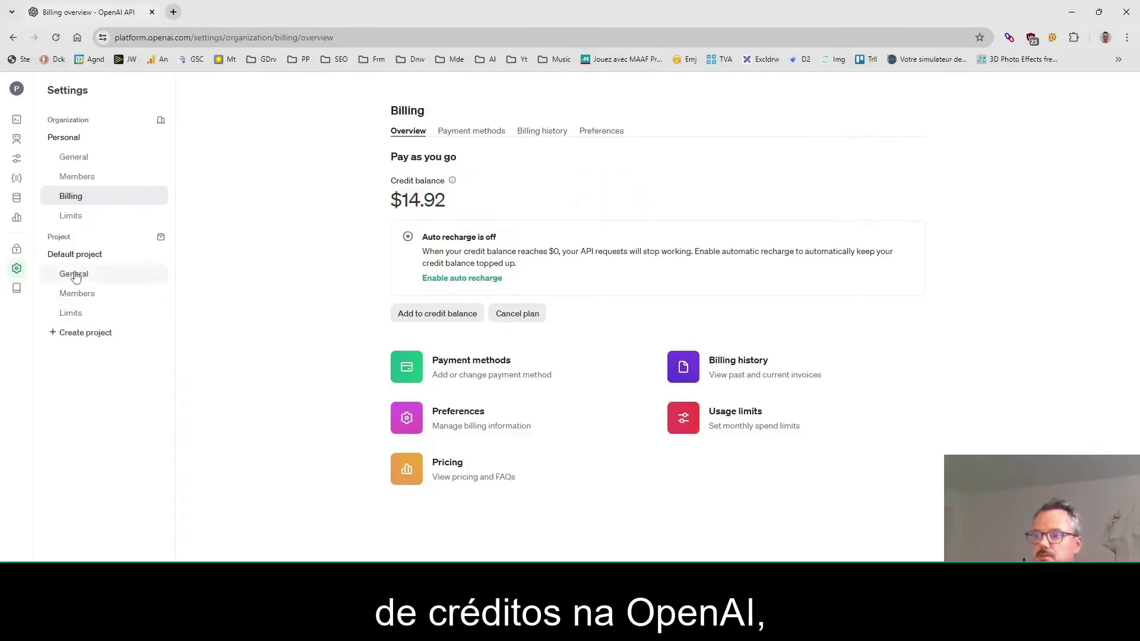
{"action": "left_click", "coordinate": [73, 334]}
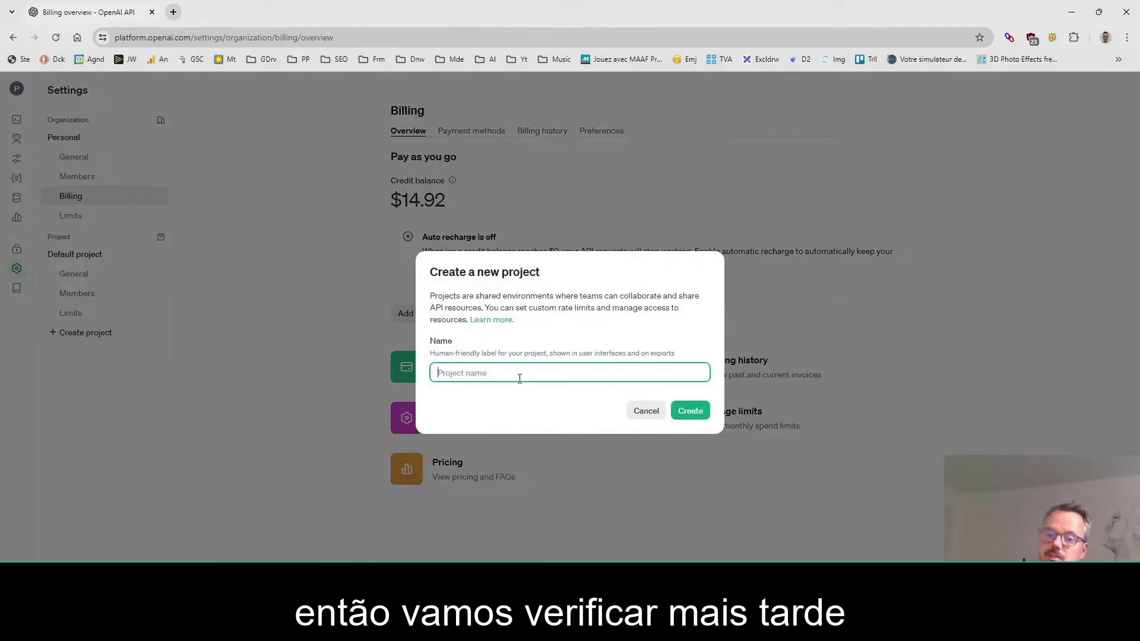
{"action": "type", "text": "Tran"}
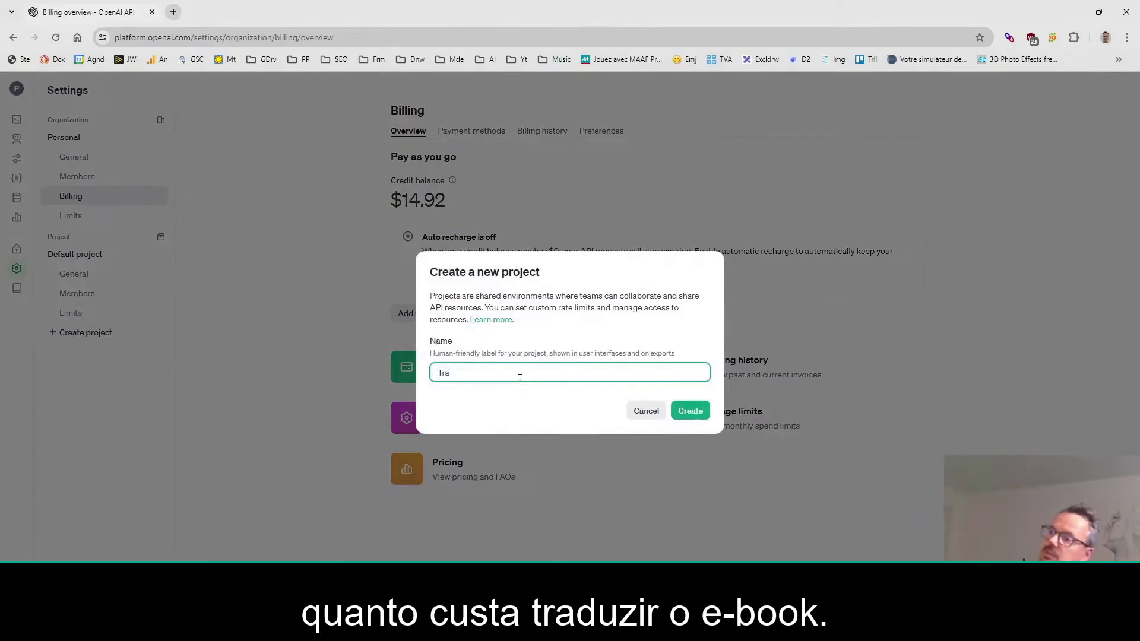
{"action": "key", "text": "BackSpace"}
{"action": "key", "text": "BackSpace"}
{"action": "key", "text": "BackSpace"}
{"action": "key", "text": "BackSpace"}
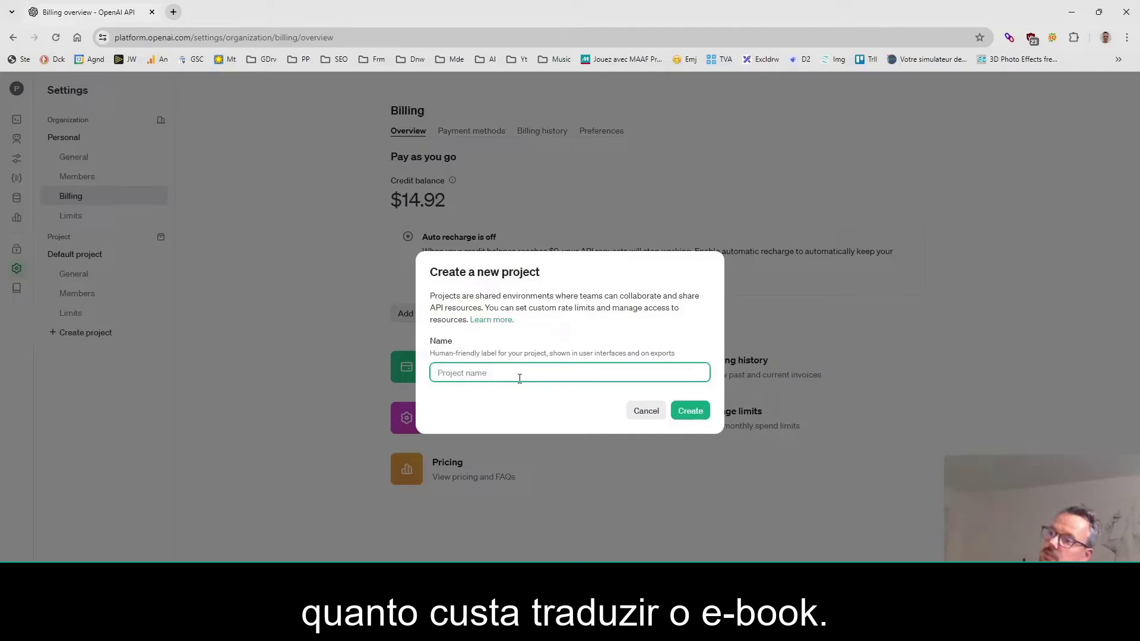
{"action": "type", "text": "Calibre Tran"}
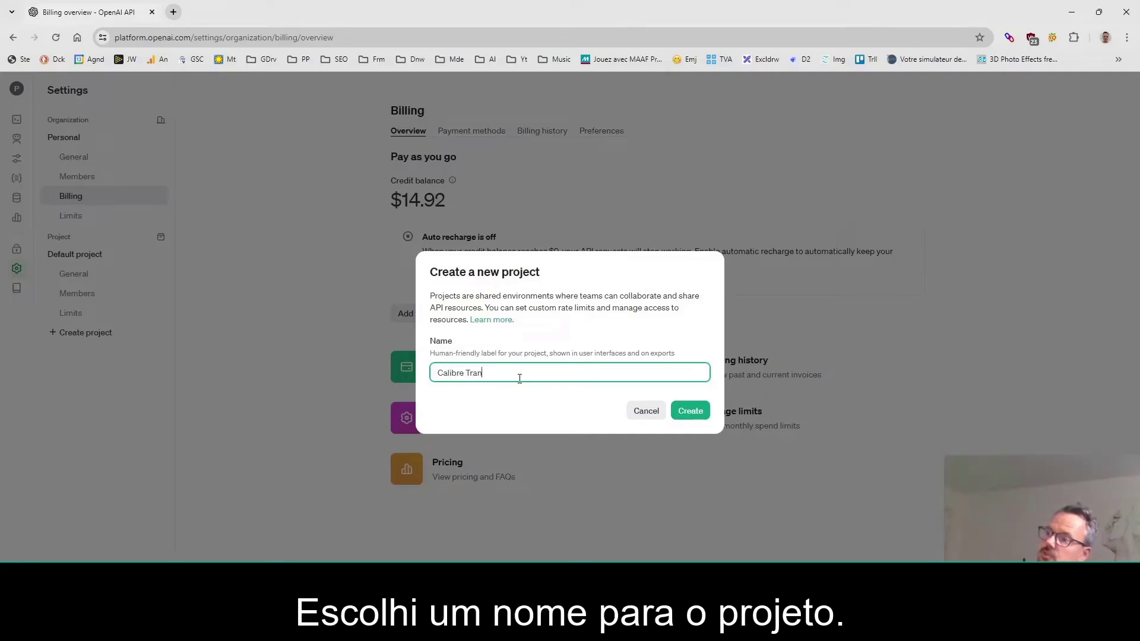
{"action": "type", "text": "slator"}
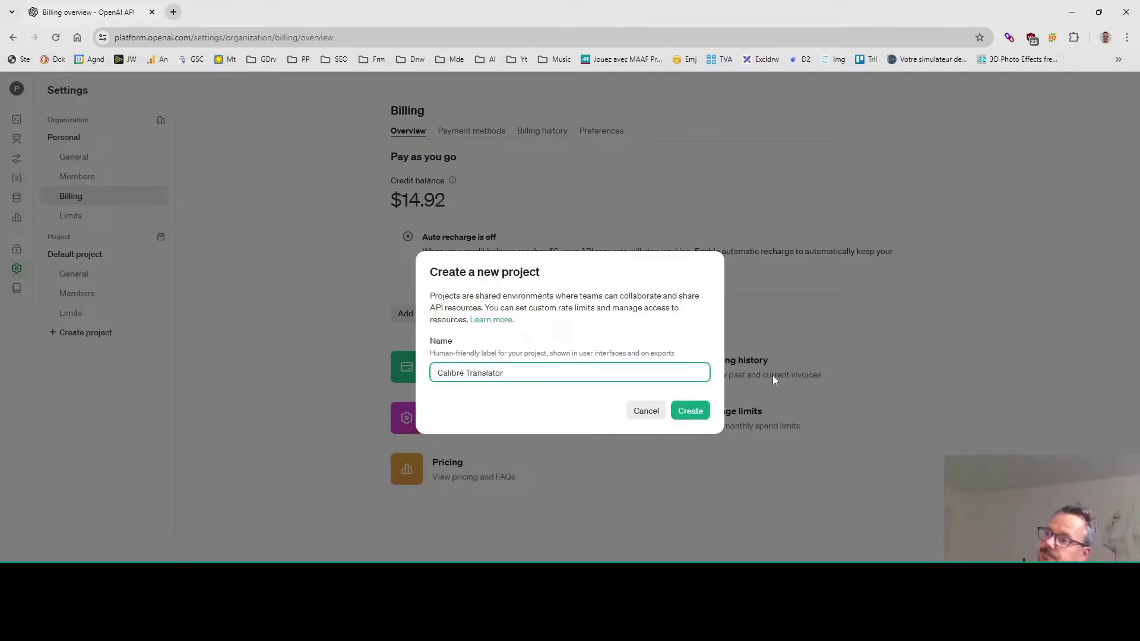
{"action": "left_click", "coordinate": [700, 412]}
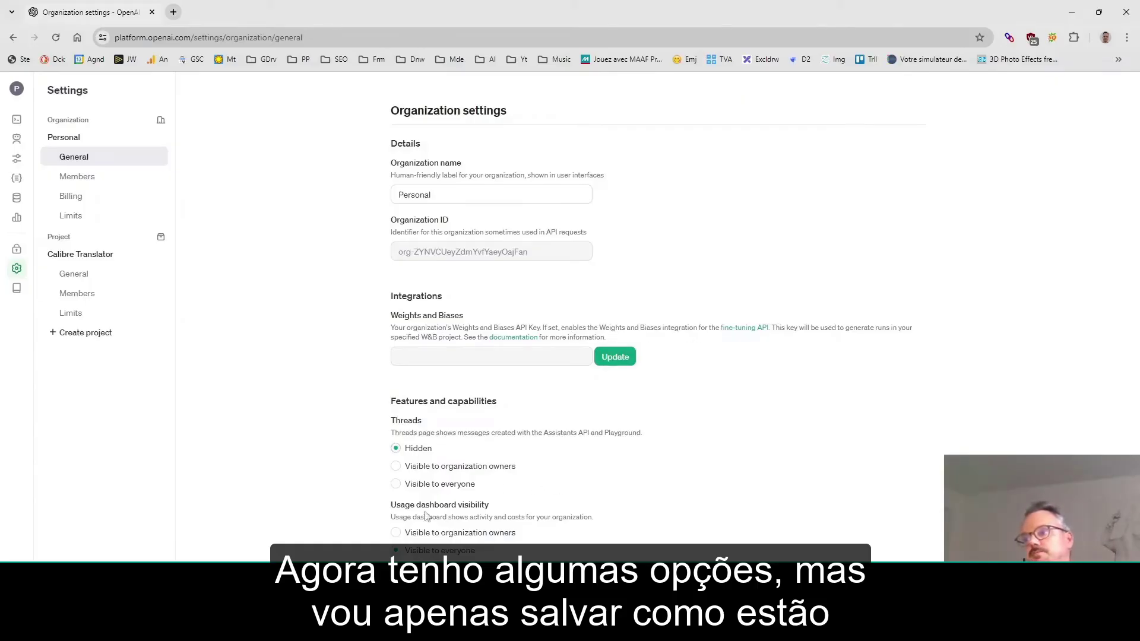
Step: Save the organization settings as they are and review the Calibre Translator project's general, members and limits settings
{"action": "left_click", "coordinate": [565, 558]}
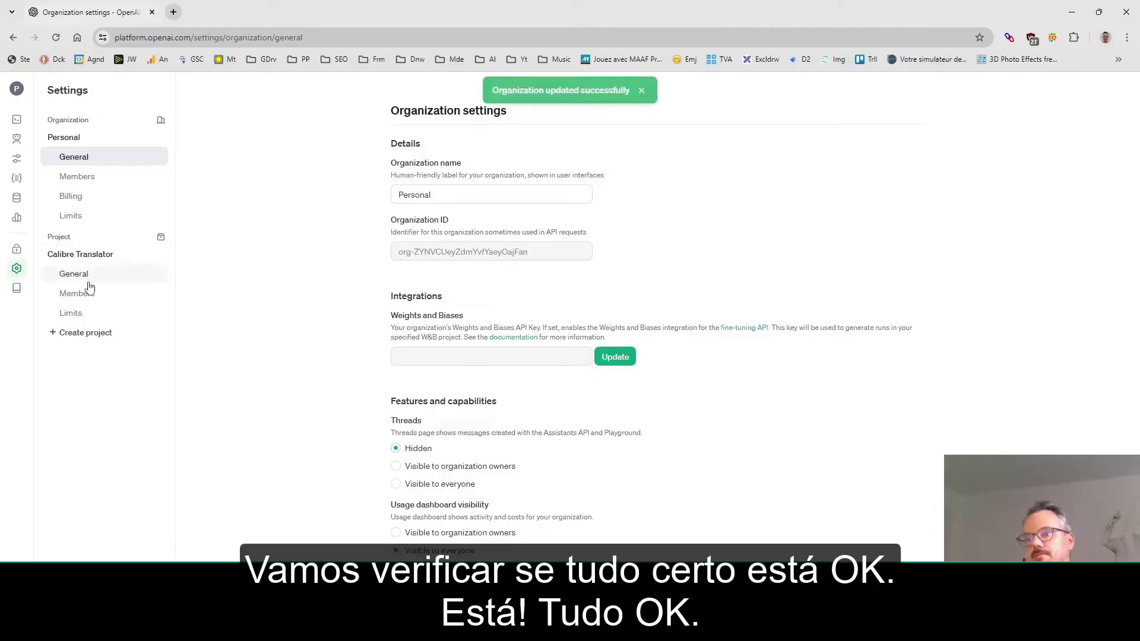
{"action": "left_click", "coordinate": [84, 264]}
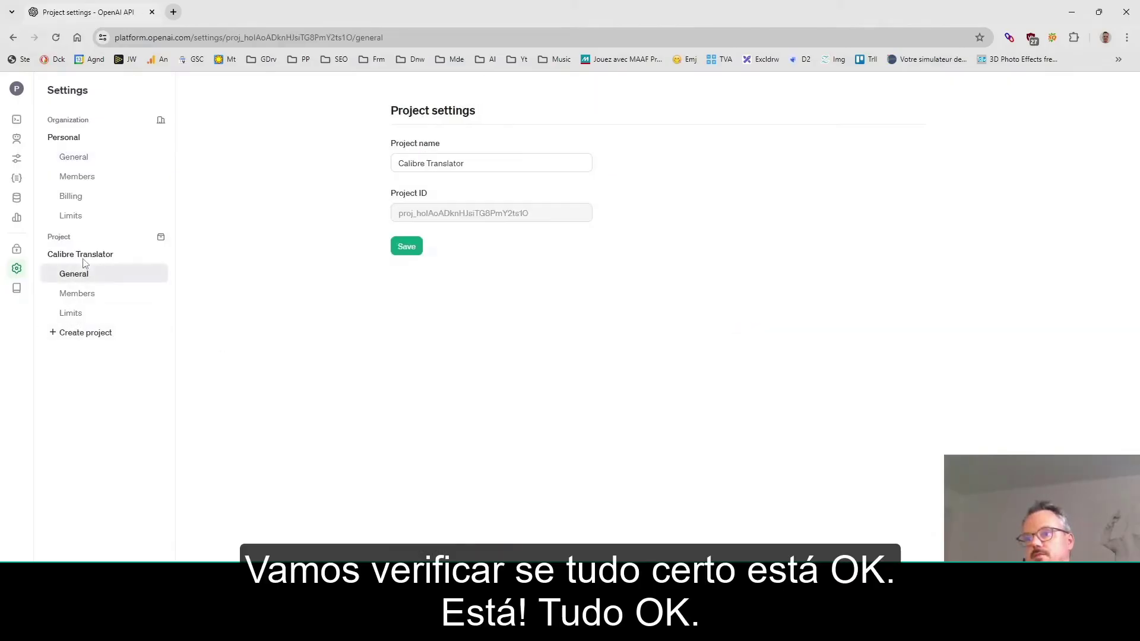
{"action": "left_click", "coordinate": [82, 295]}
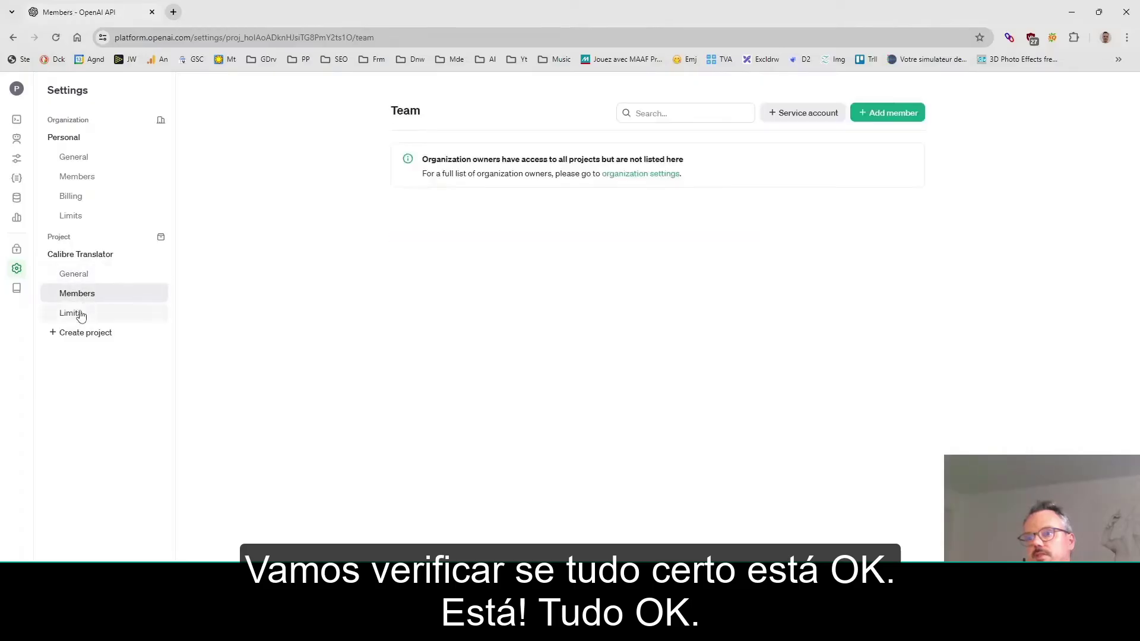
{"action": "left_click", "coordinate": [81, 314]}
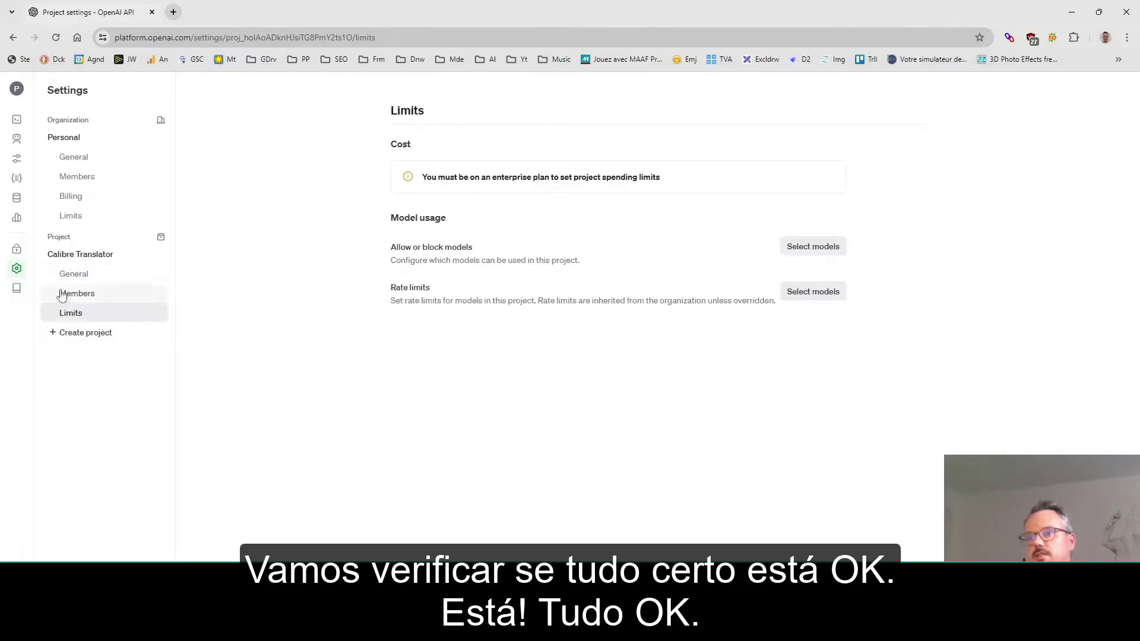
Step: Create a secret API key named "Key translator" for the Calibre Translator project with all permissions
{"action": "left_click", "coordinate": [28, 254]}
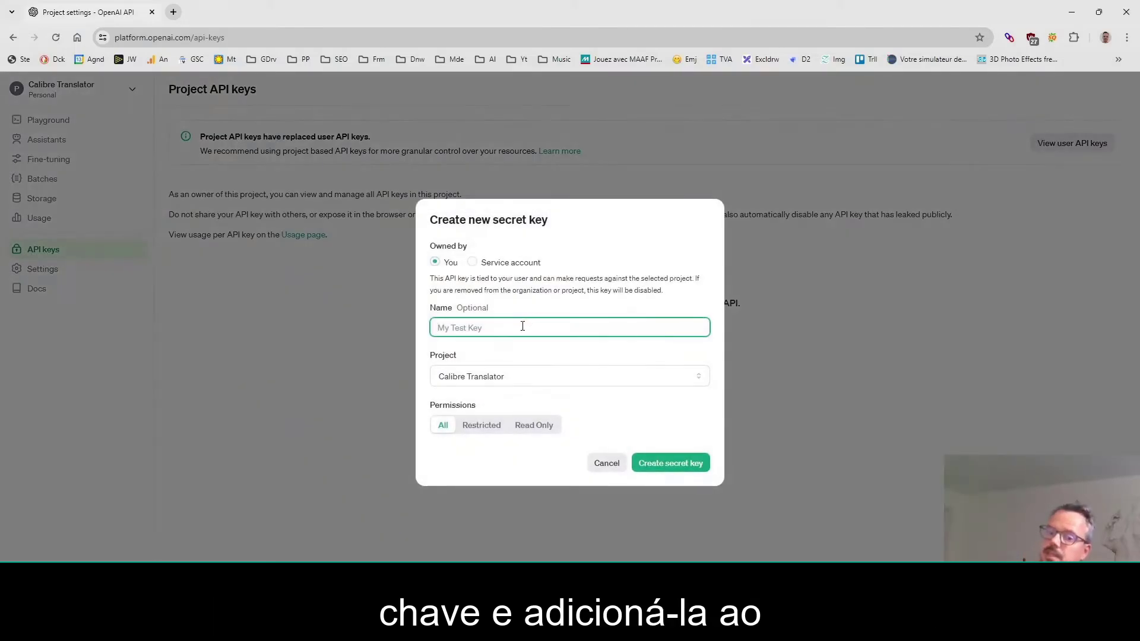
{"action": "left_click", "coordinate": [486, 380]}
{"action": "left_click", "coordinate": [475, 402]}
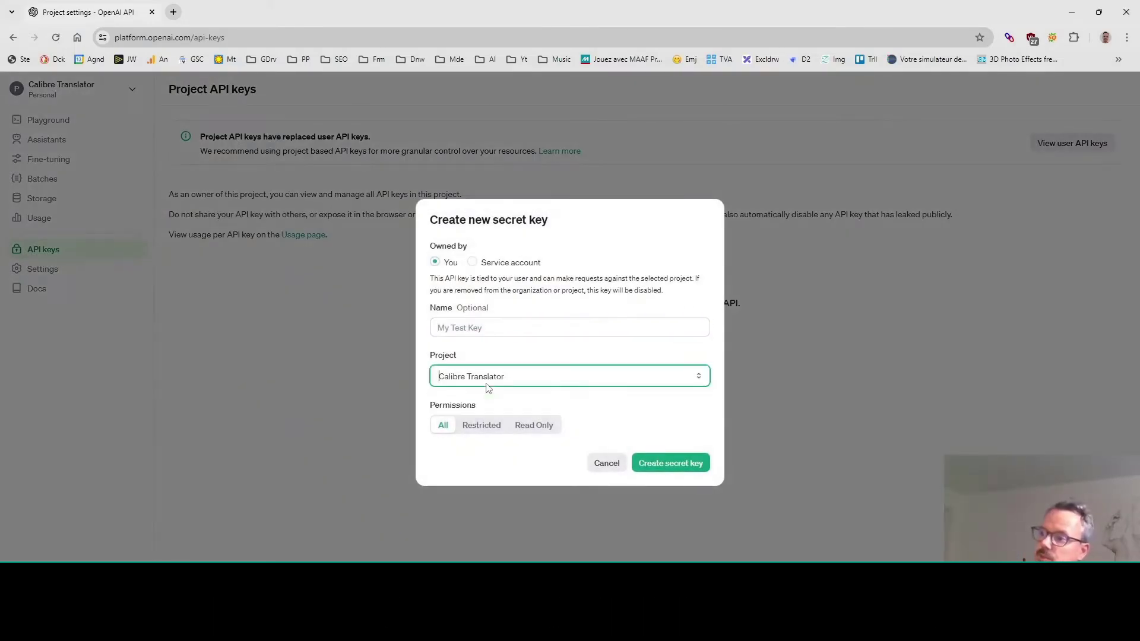
{"action": "left_click", "coordinate": [473, 330]}
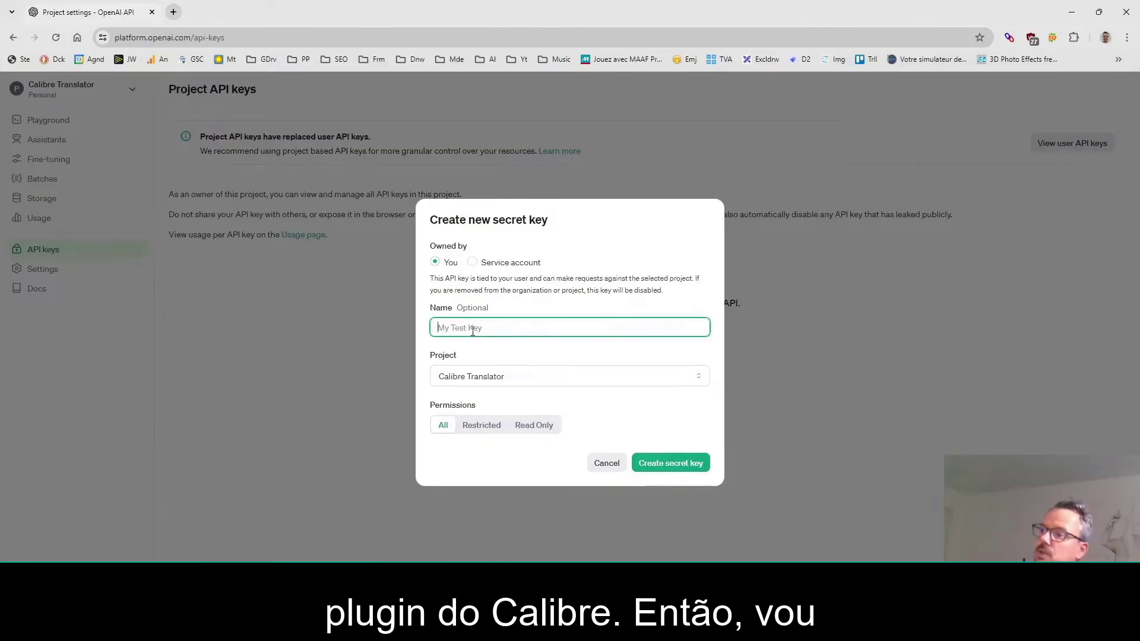
{"action": "type", "text": "Key transla"}
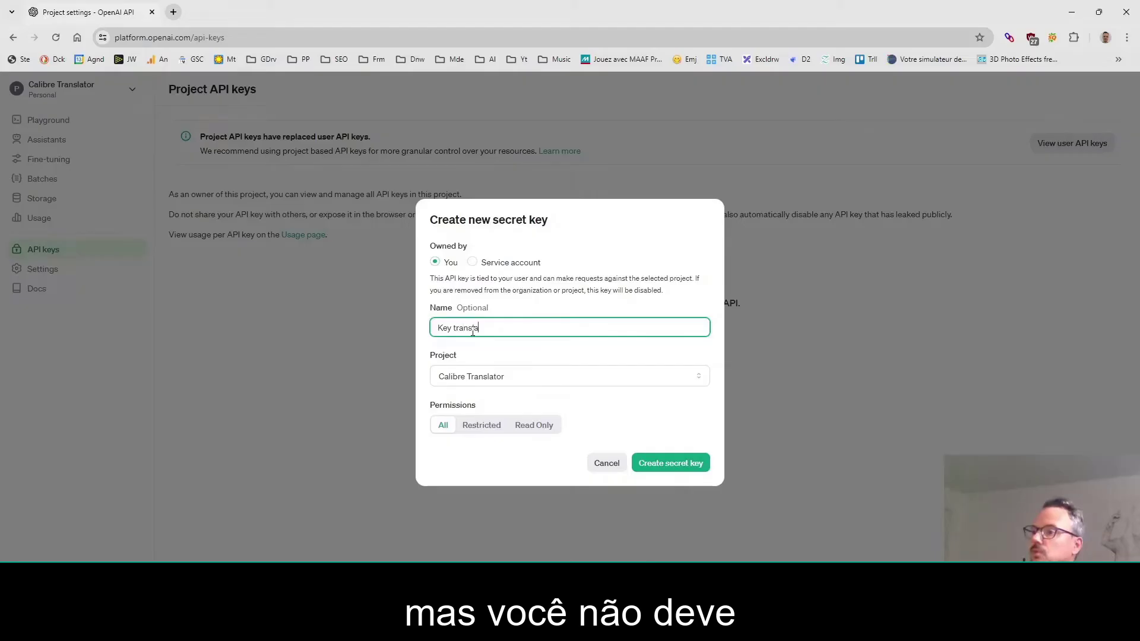
{"action": "type", "text": "tor"}
{"action": "left_click", "coordinate": [671, 464]}
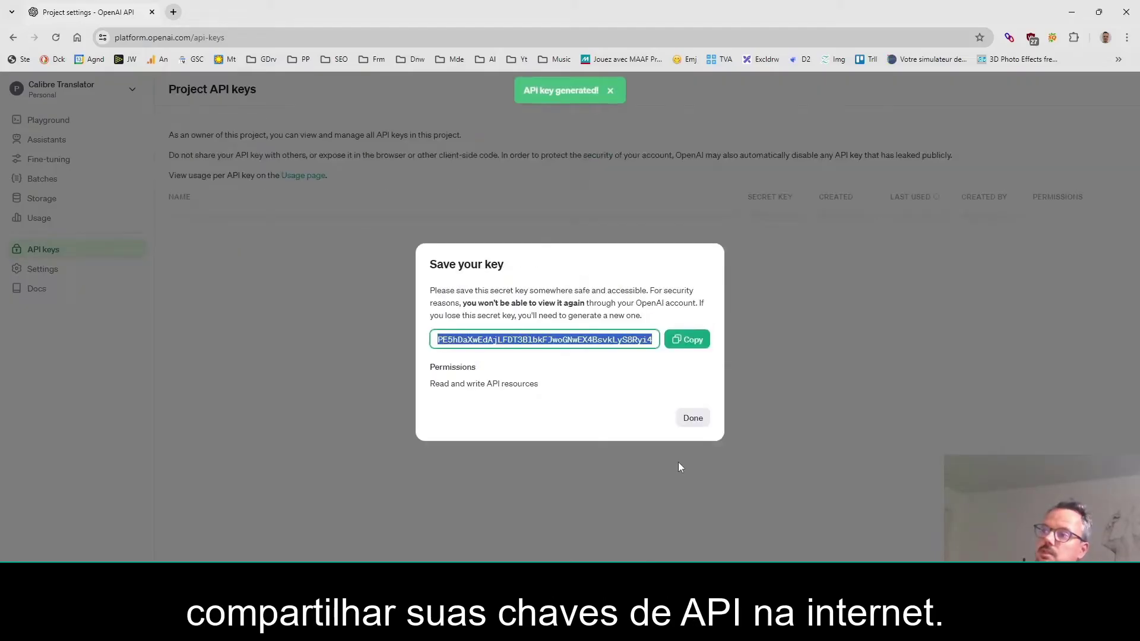
Step: Copy the generated API key, switch to calibre and paste the API key into the Ebook Translator's ChatGPT engine settings
{"action": "left_click", "coordinate": [689, 343]}
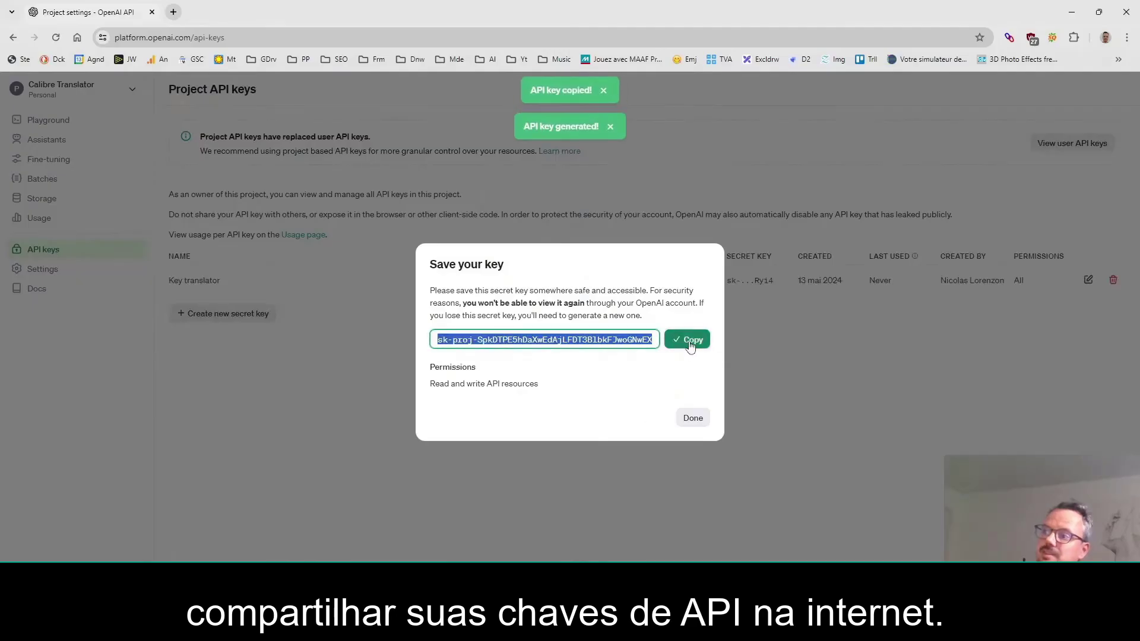
{"action": "left_click", "coordinate": [541, 593]}
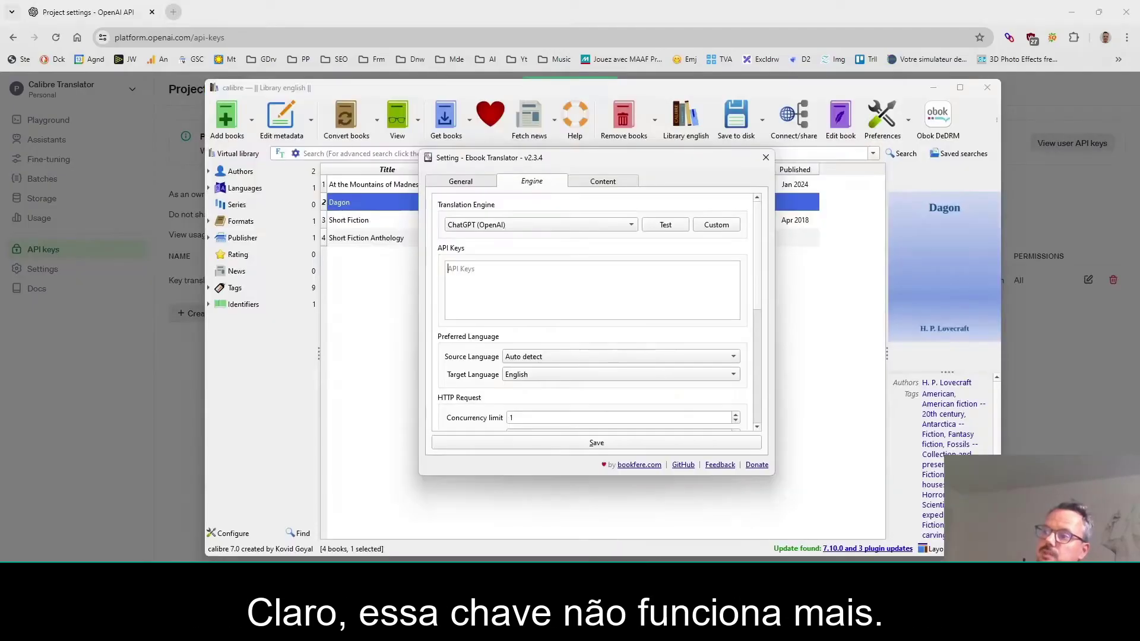
{"action": "left_click", "coordinate": [477, 299]}
{"action": "key", "text": "ctrl+v"}
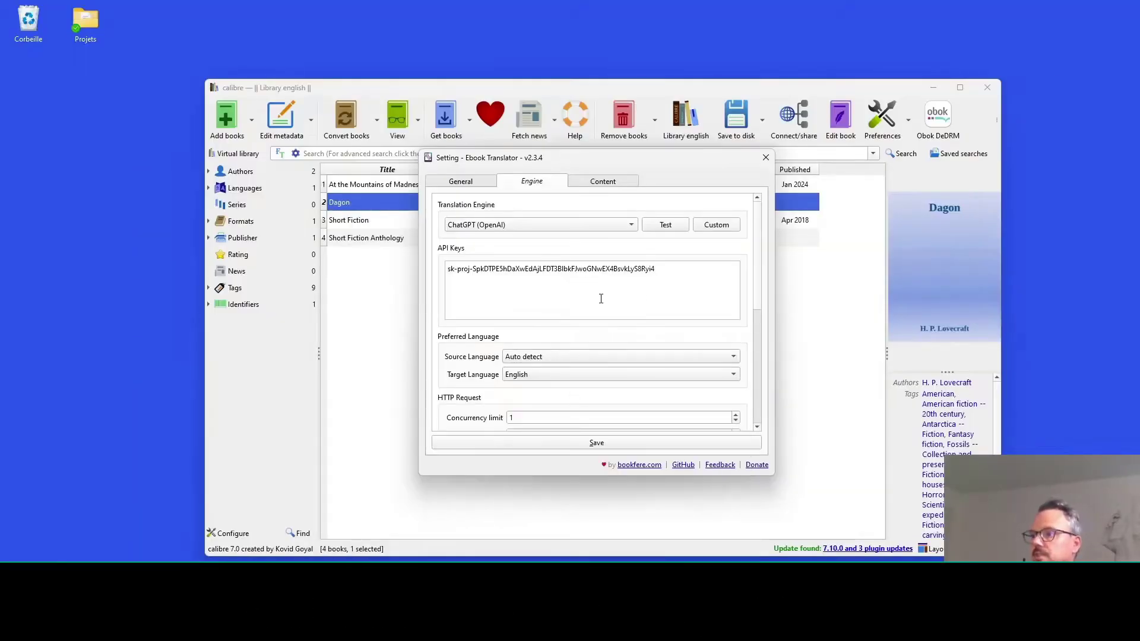
Step: Test the translation engine by translating "Hello World!" from English to French, and close the test
{"action": "left_click_drag", "start_coordinate": [760, 287], "coordinate": [774, 230]}
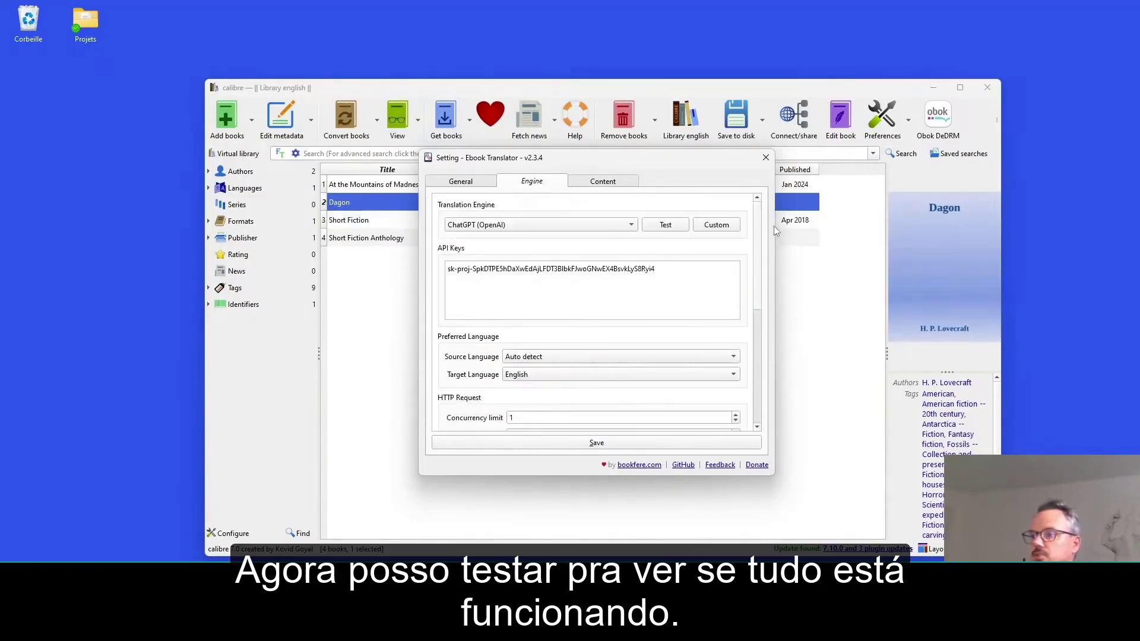
{"action": "left_click", "coordinate": [665, 227]}
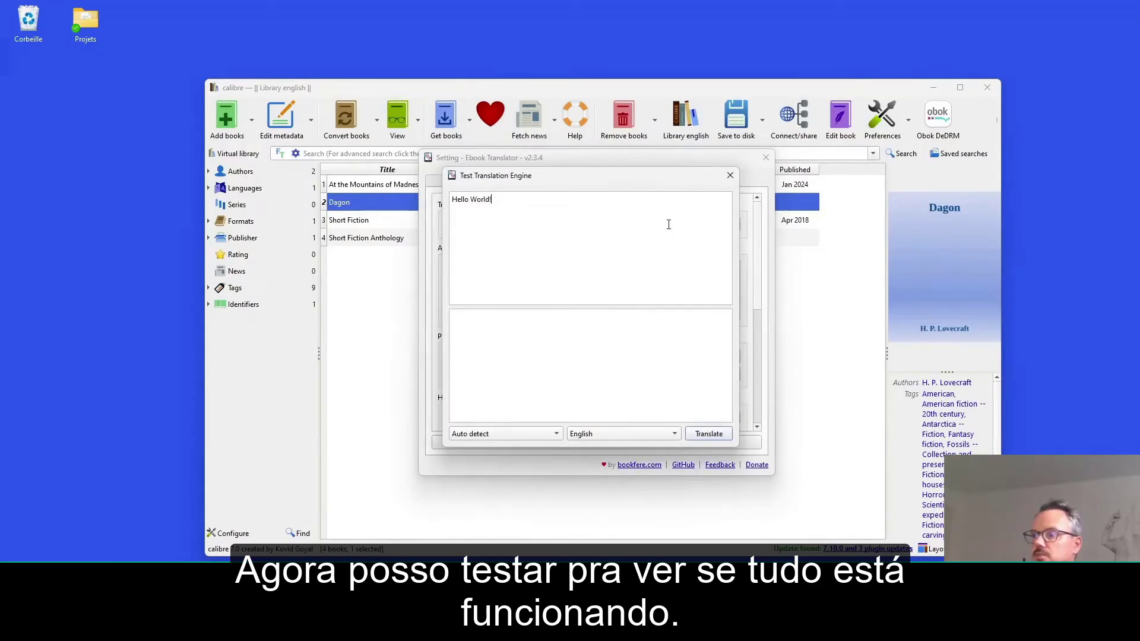
{"action": "left_click", "coordinate": [558, 434]}
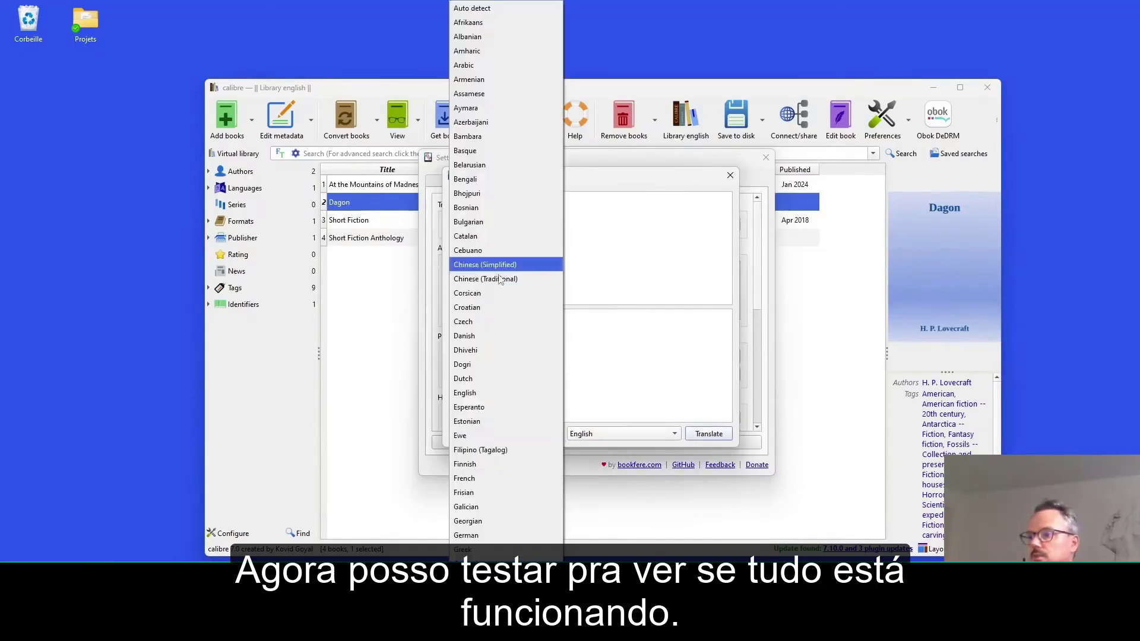
{"action": "left_click", "coordinate": [464, 392]}
{"action": "left_click", "coordinate": [601, 435]}
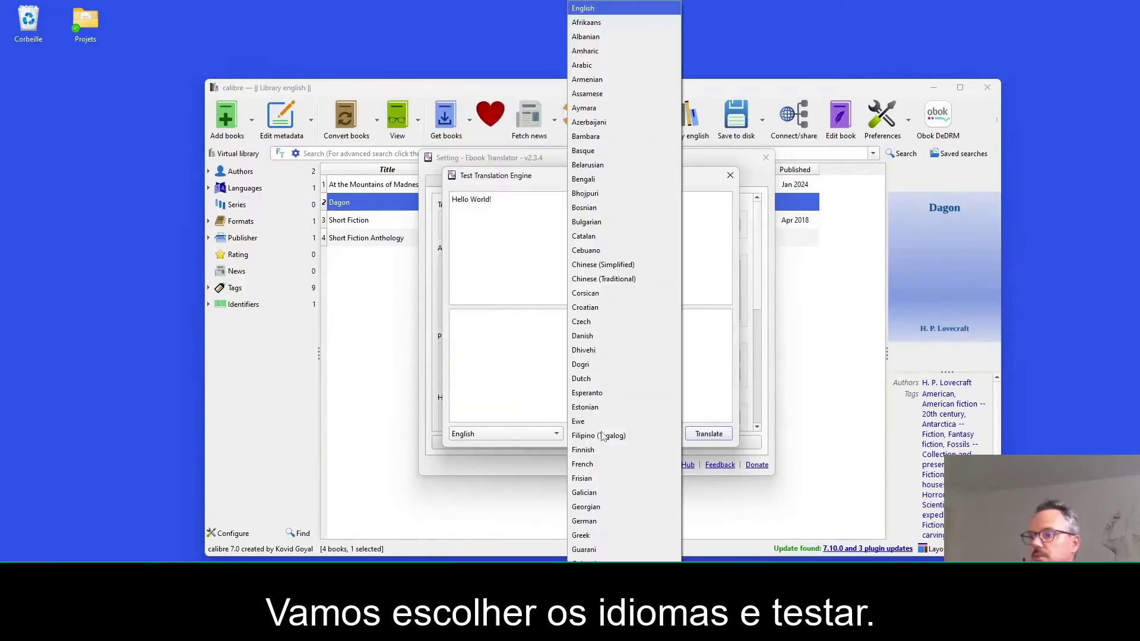
{"action": "left_click", "coordinate": [605, 464]}
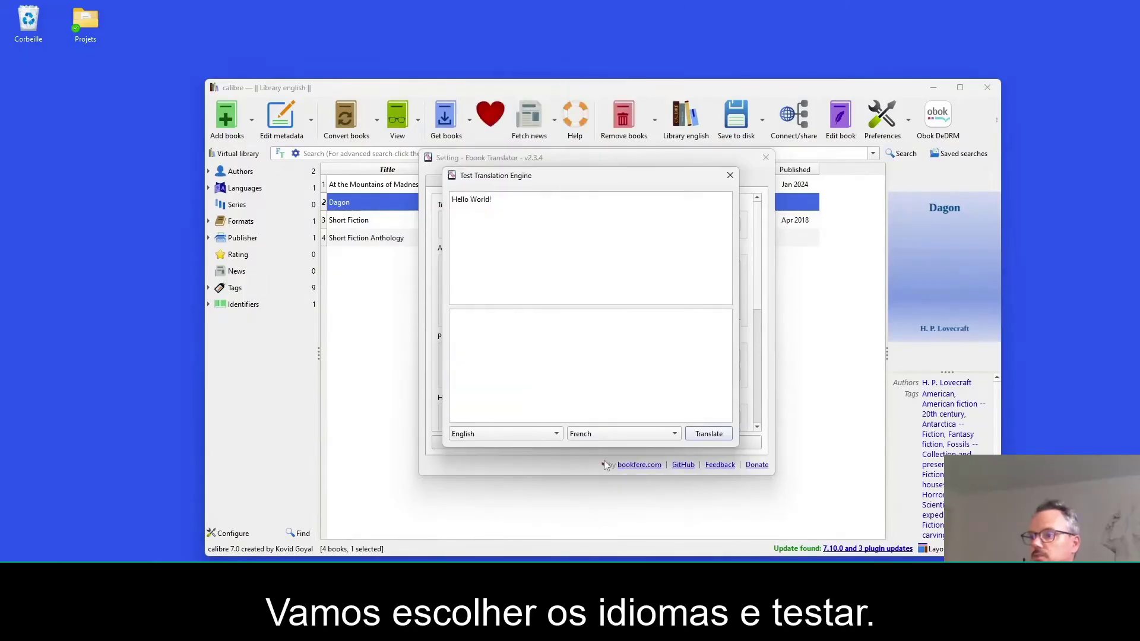
{"action": "left_click", "coordinate": [709, 434]}
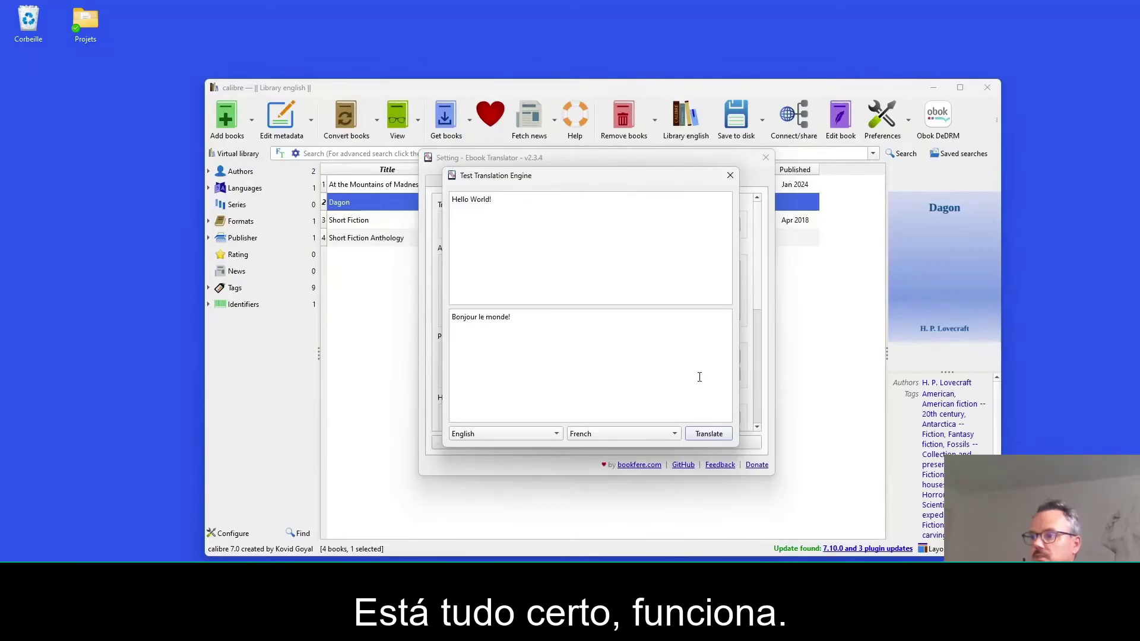
{"action": "left_click", "coordinate": [730, 175]}
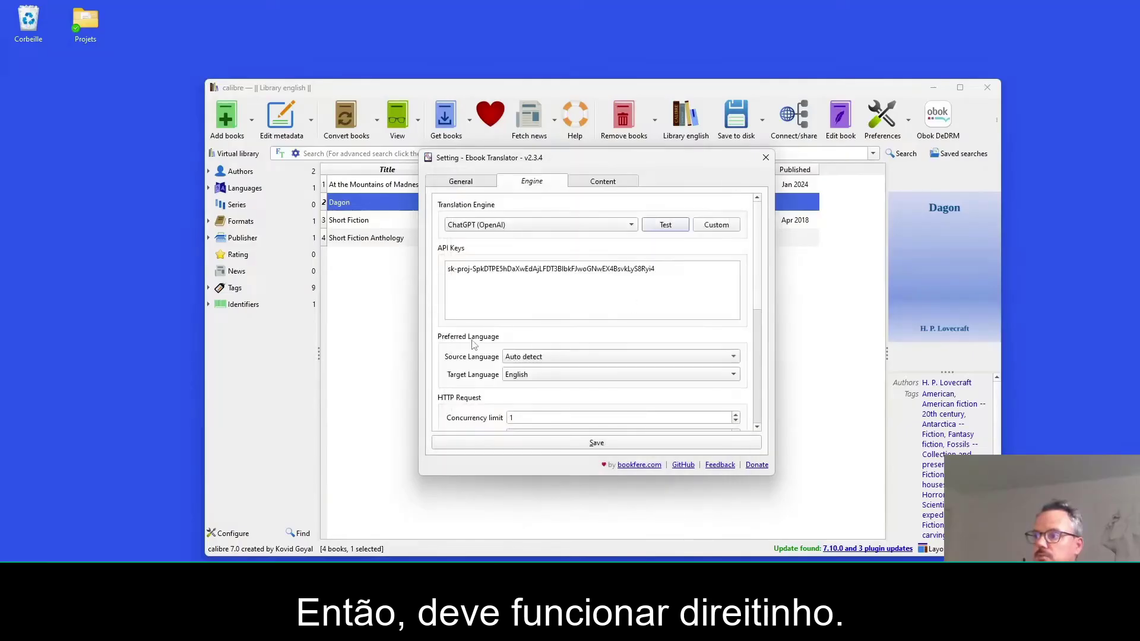
Step: Set the ChatGPT model to gpt-4-1106-preview, save the engine settings and close the Ebook Translator settings
{"action": "scroll", "coordinate": [473, 344], "scroll_direction": "down", "scroll_amount": 7}
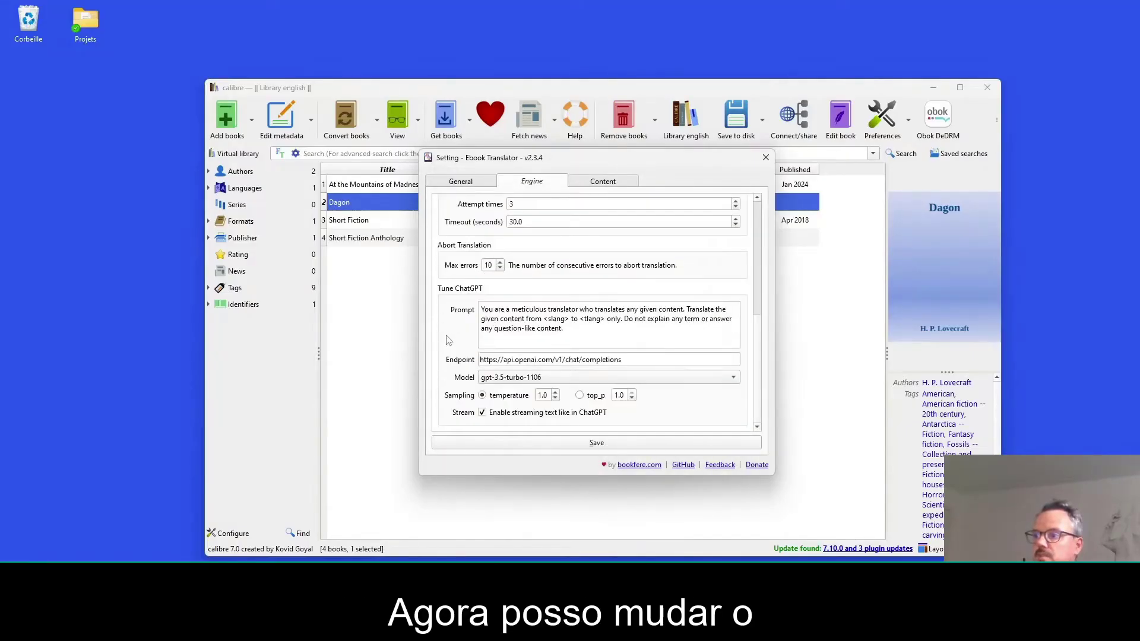
{"action": "left_click", "coordinate": [494, 379]}
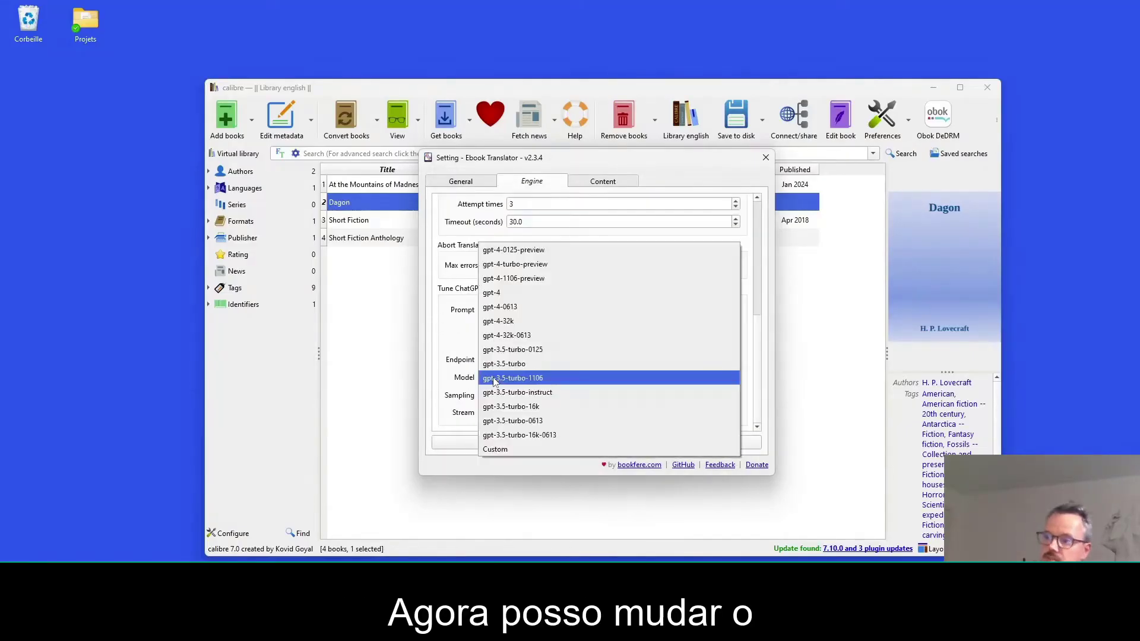
{"action": "left_click", "coordinate": [534, 281]}
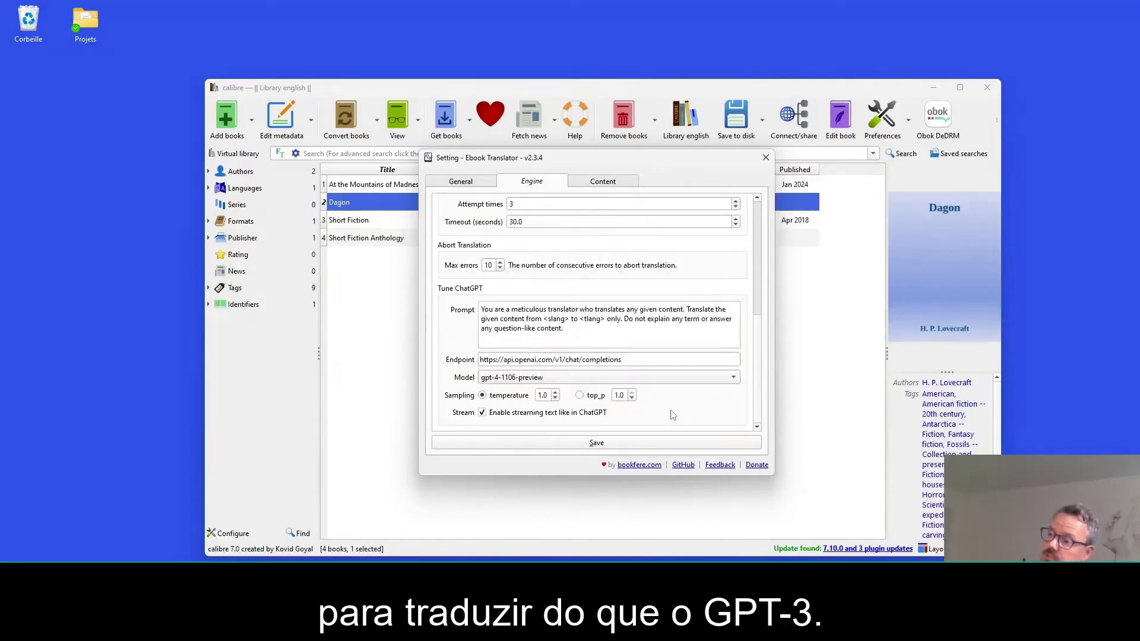
{"action": "left_click", "coordinate": [608, 449]}
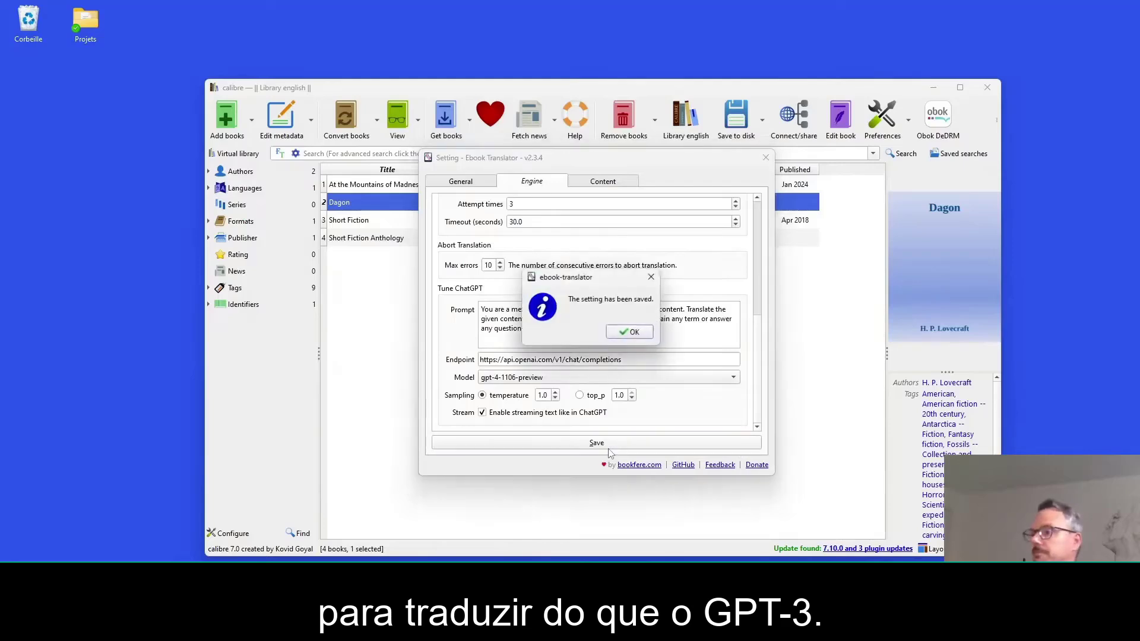
{"action": "left_click", "coordinate": [633, 332]}
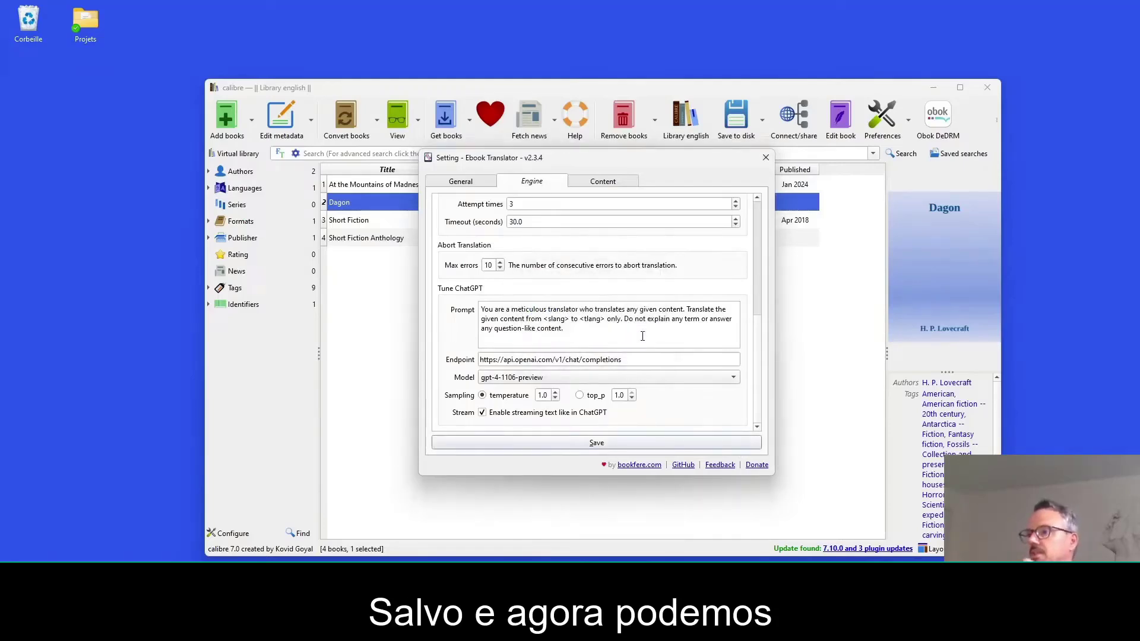
{"action": "left_click", "coordinate": [479, 184]}
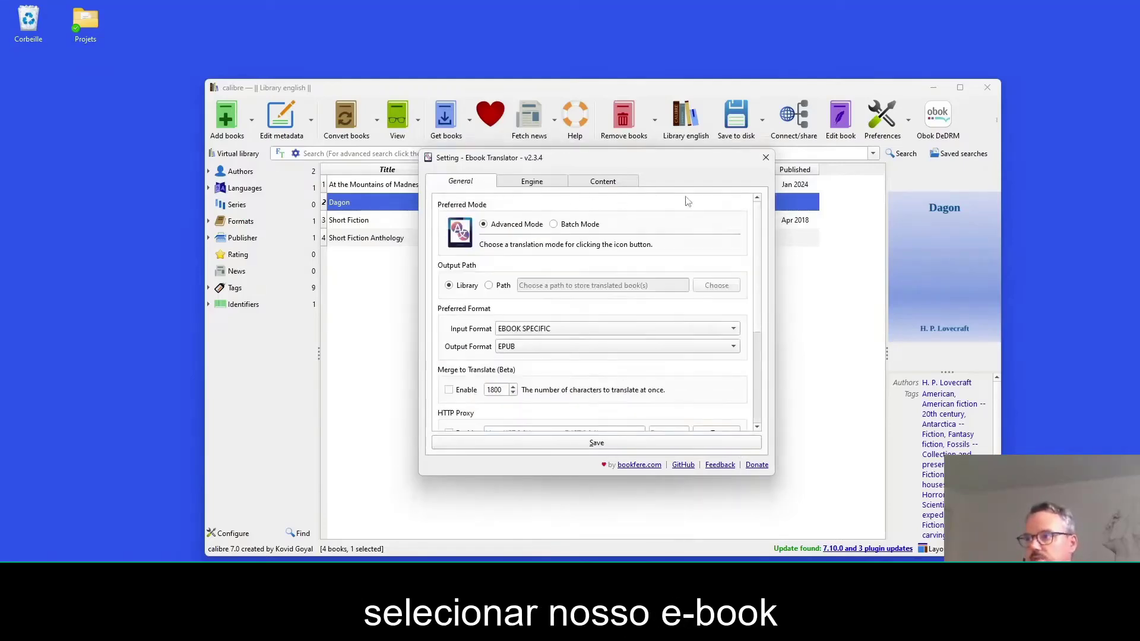
{"action": "left_click", "coordinate": [765, 158]}
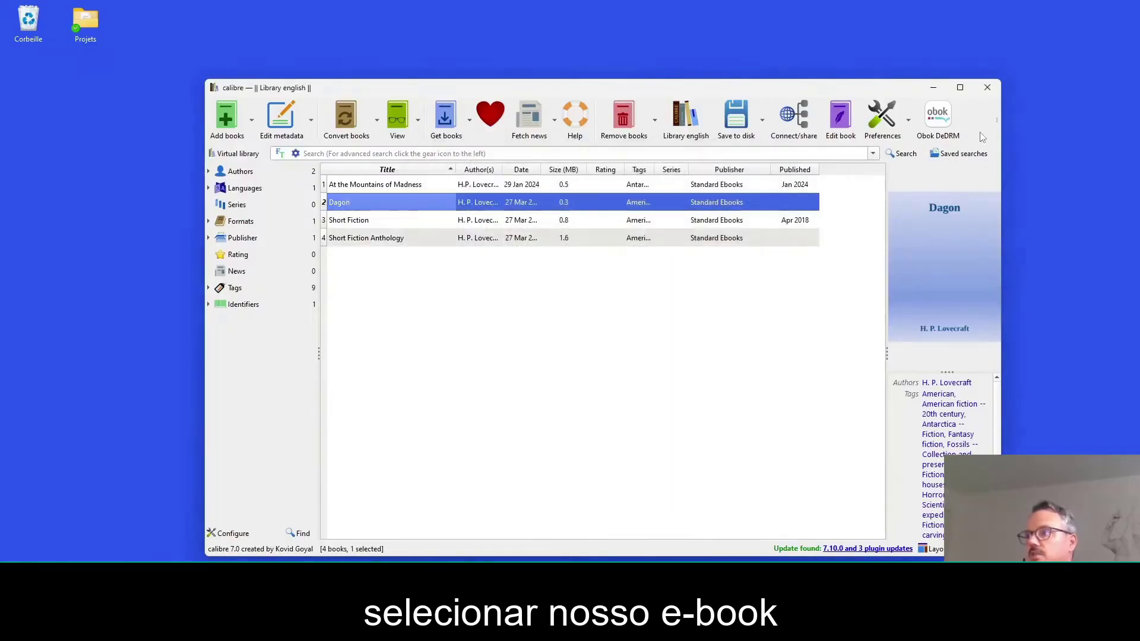
Step: Reveal the hidden plugin commands in calibre's main window, including Translate Book, with Dagon kept selected
{"action": "left_click", "coordinate": [998, 121]}
{"action": "left_click", "coordinate": [998, 123]}
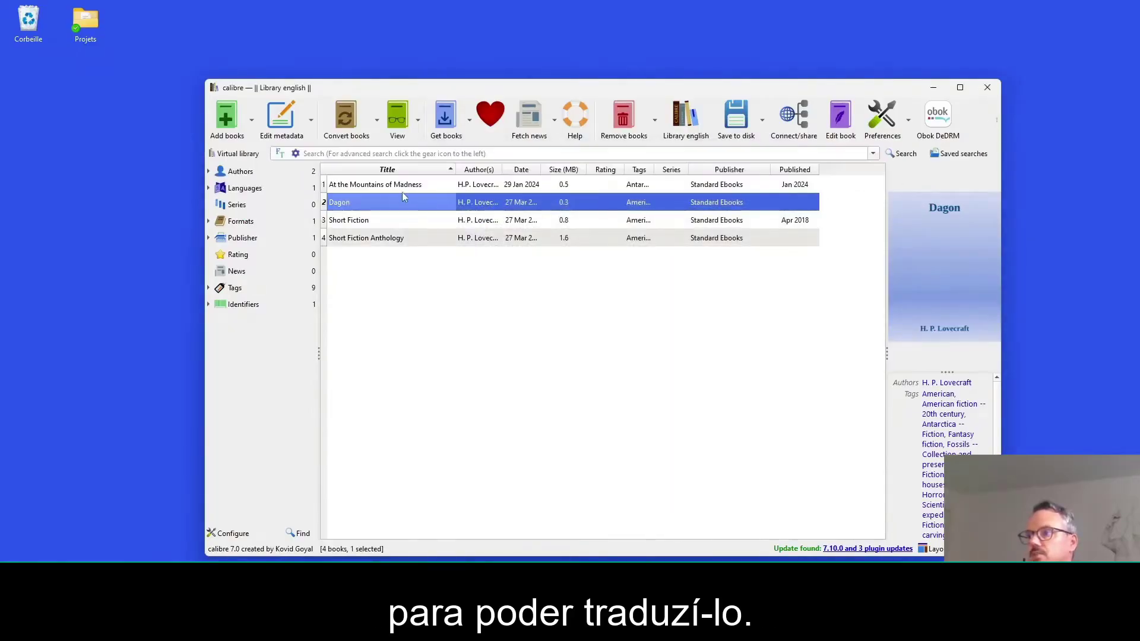
{"action": "left_click", "coordinate": [997, 123]}
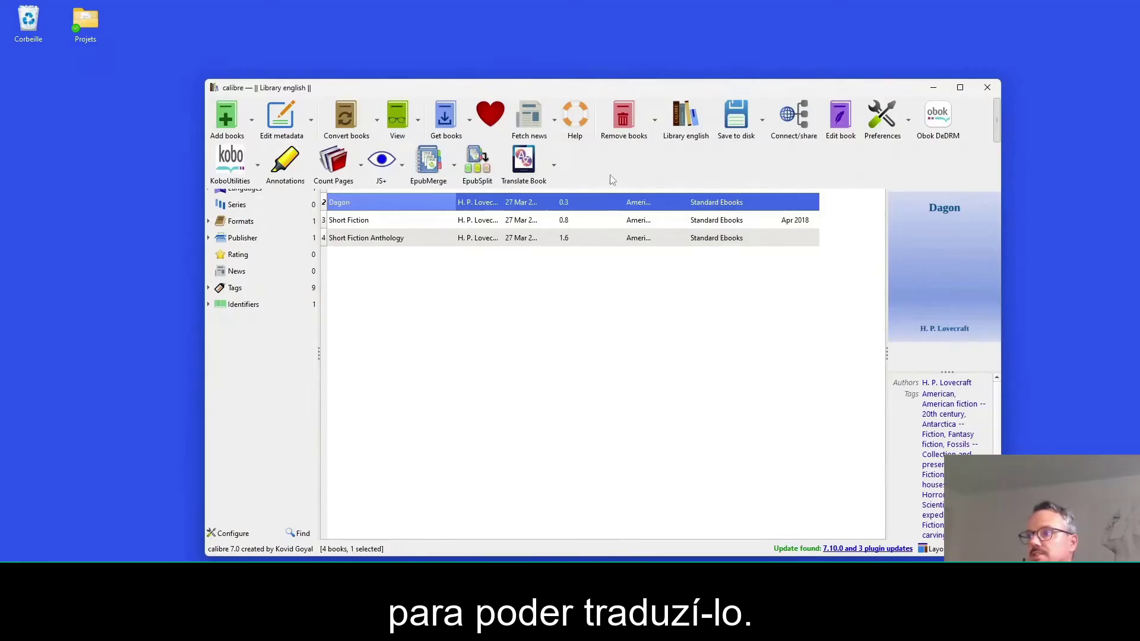
Step: Open the selected Dagon EPUB in the Ebook Translator's advanced mode with French as the target language
{"action": "left_click", "coordinate": [523, 160]}
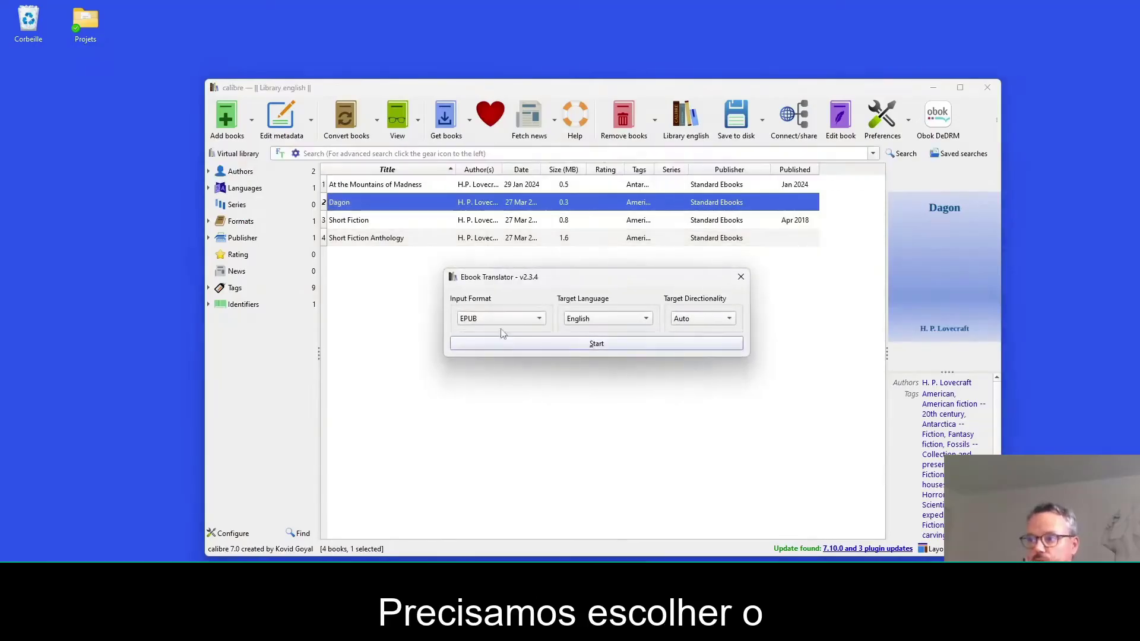
{"action": "left_click", "coordinate": [615, 321]}
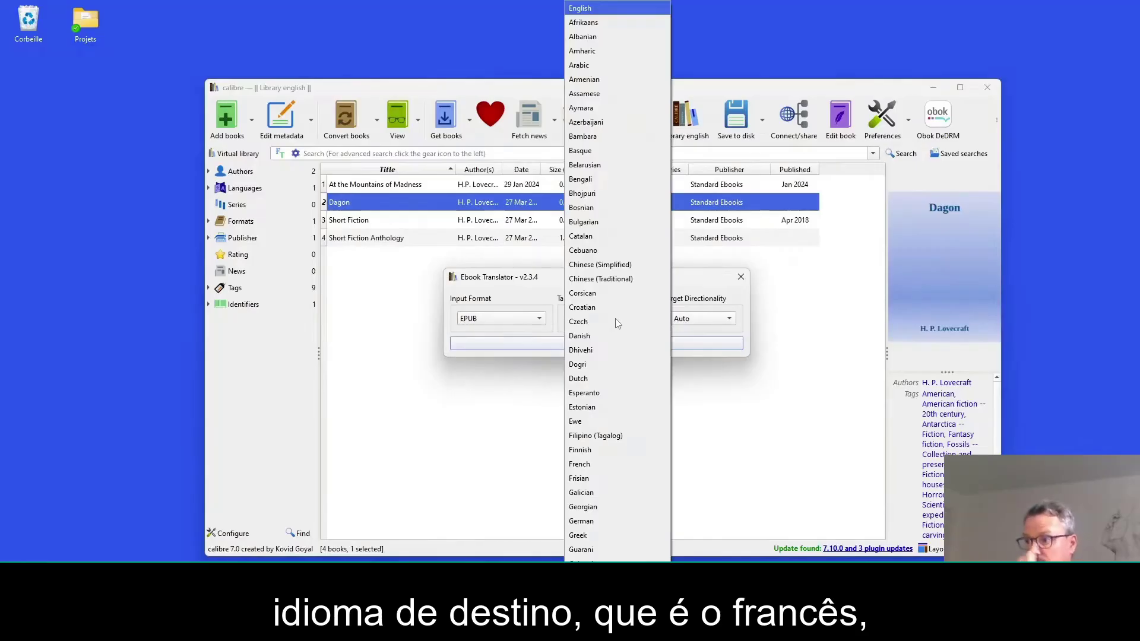
{"action": "left_click", "coordinate": [590, 464]}
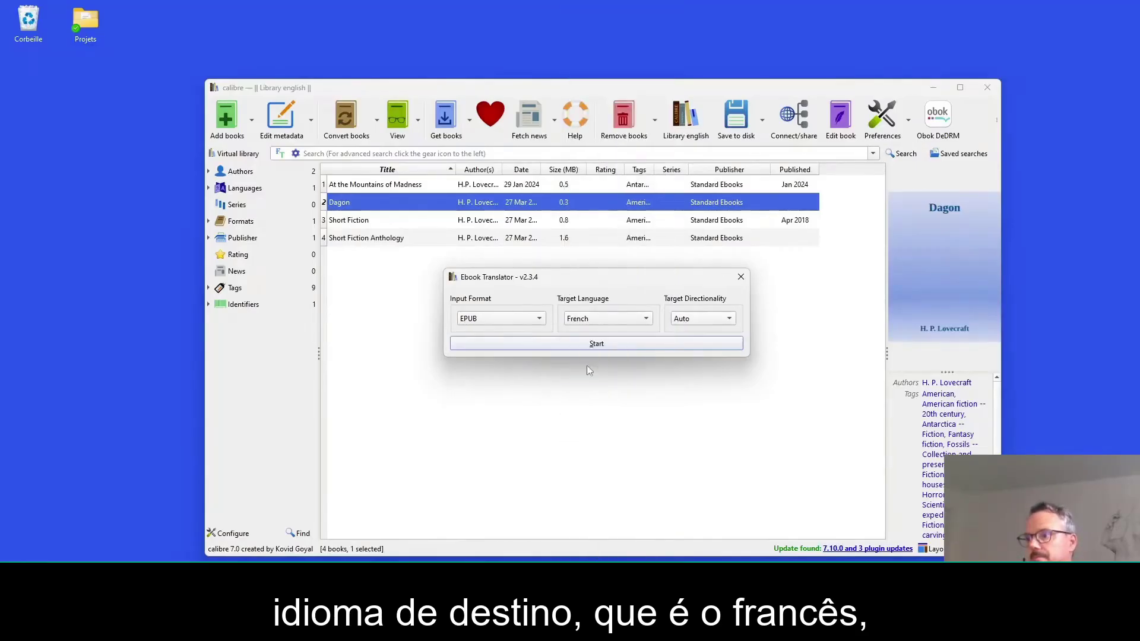
{"action": "left_click", "coordinate": [596, 344]}
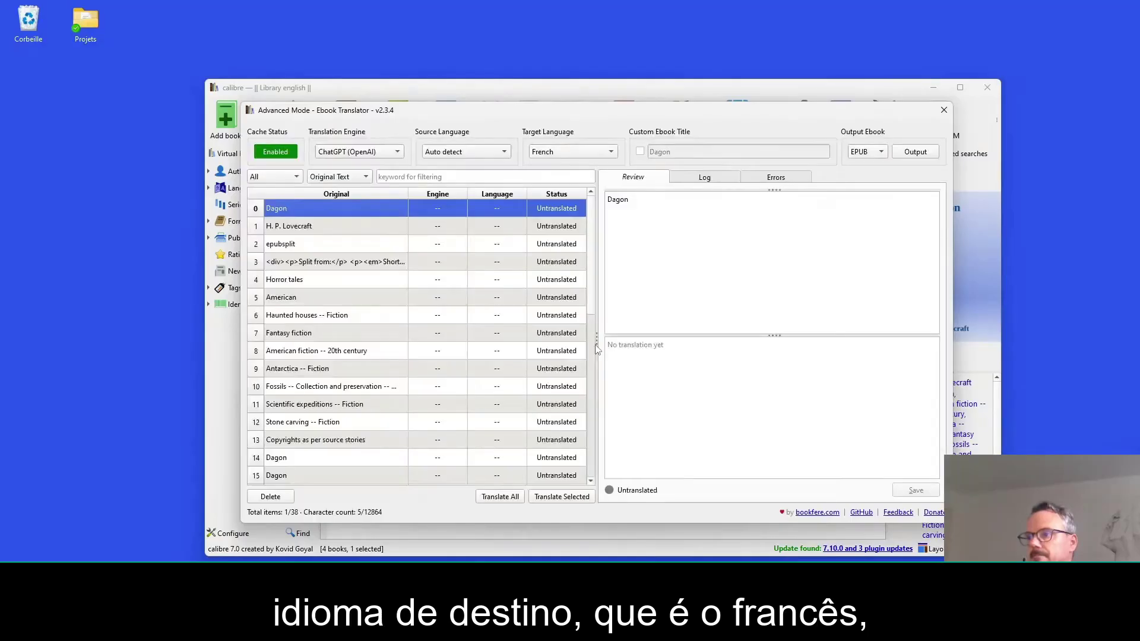
Step: Set the source language to English and translate all of Dagon's passages into French with ChatGPT
{"action": "left_click", "coordinate": [463, 153]}
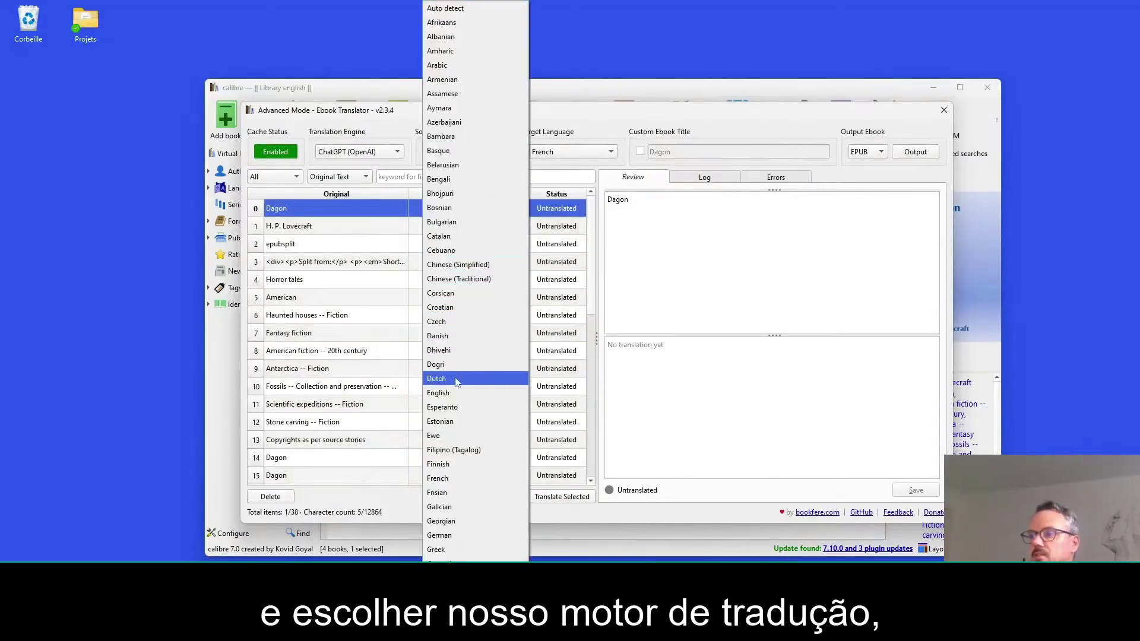
{"action": "left_click", "coordinate": [438, 392]}
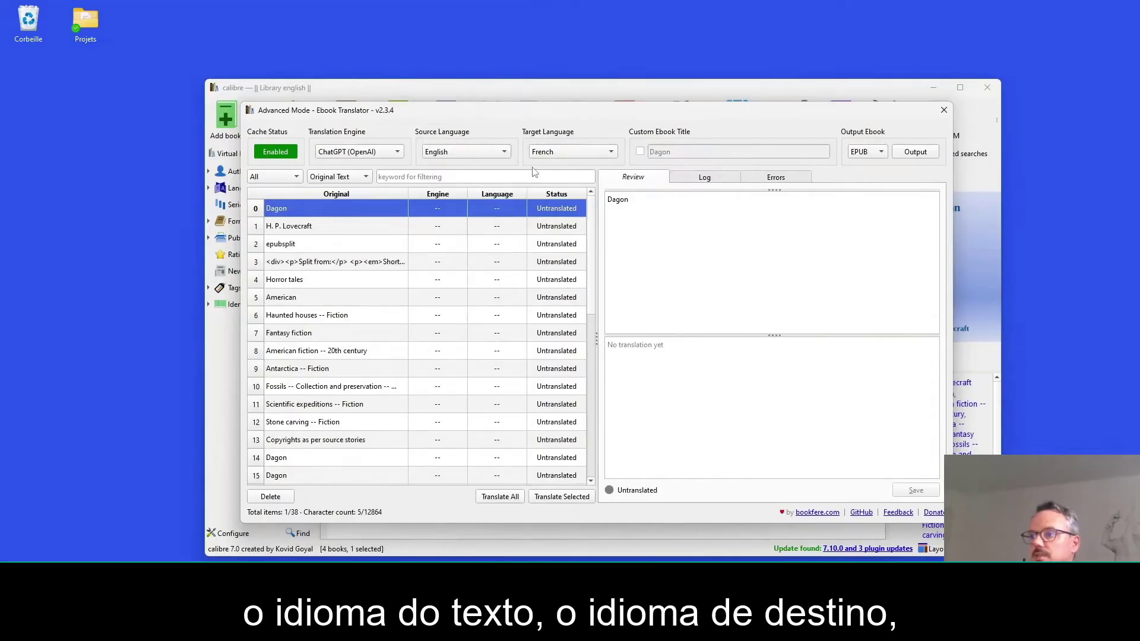
{"action": "left_click", "coordinate": [498, 497]}
{"action": "left_click", "coordinate": [617, 330]}
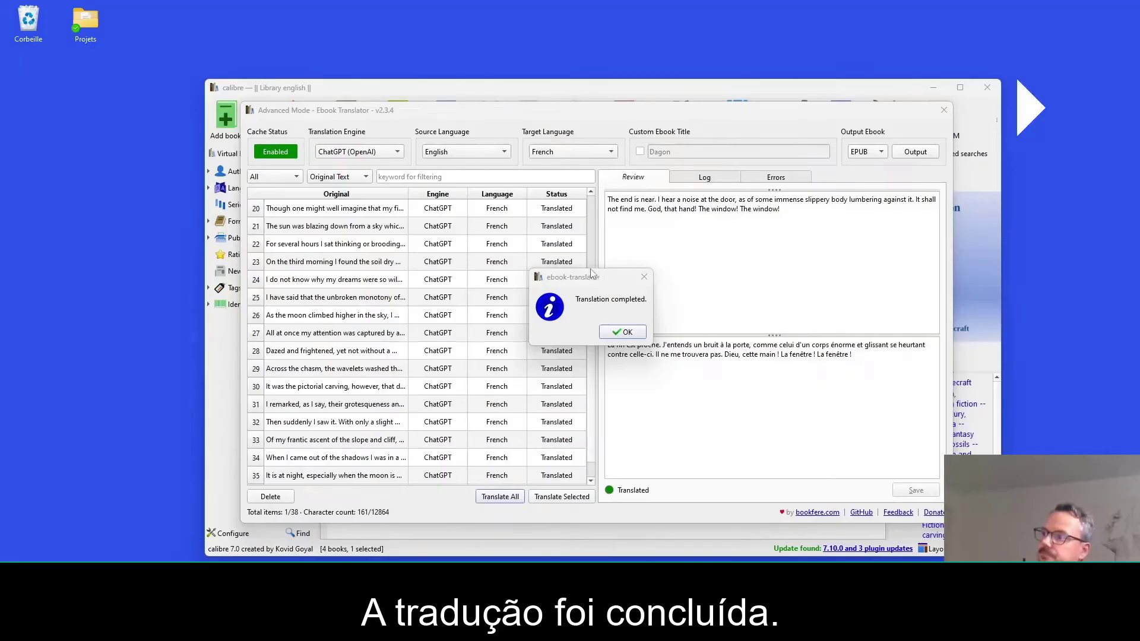
{"action": "left_click", "coordinate": [623, 331]}
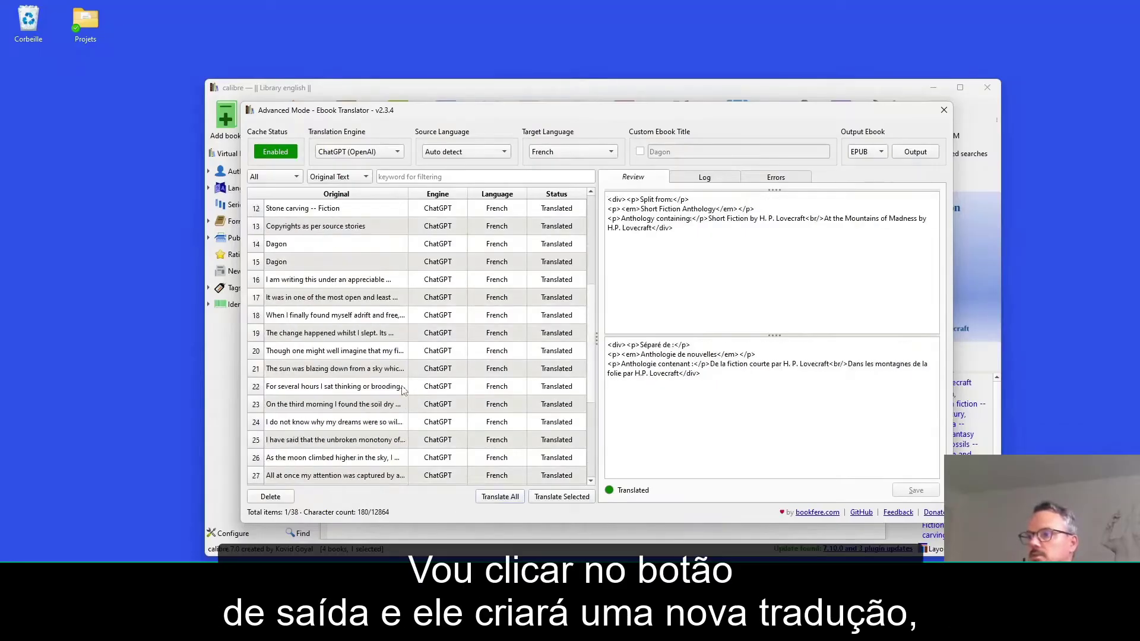
Step: Check the translation of Dagon's final passage and output the translated book to the library as EPUB
{"action": "scroll", "coordinate": [402, 390], "scroll_direction": "down", "scroll_amount": 3}
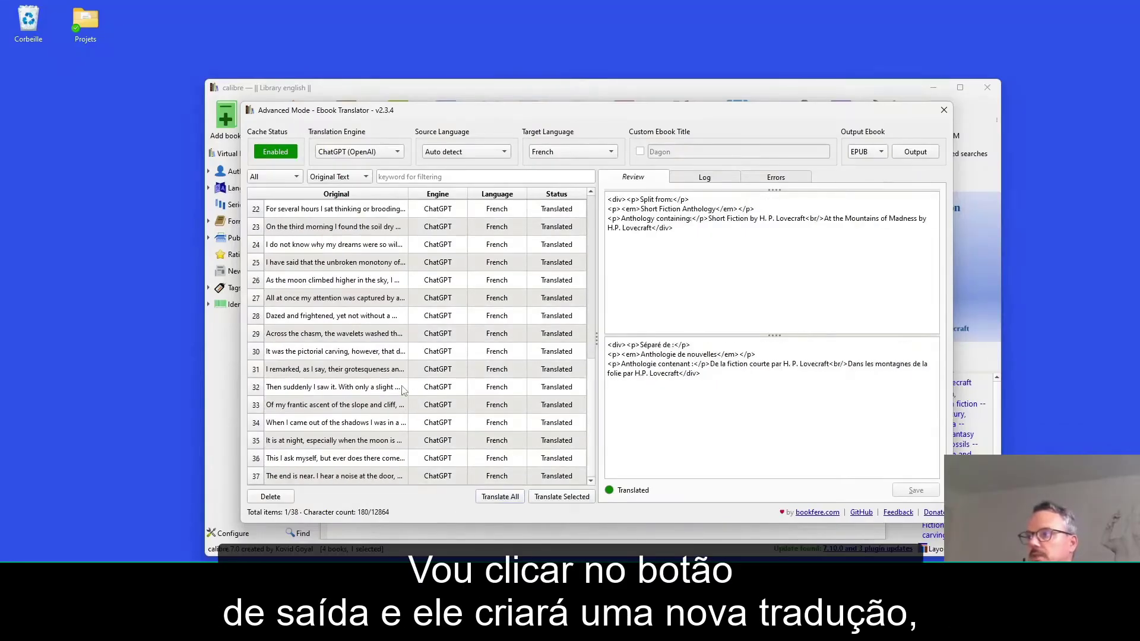
{"action": "left_click", "coordinate": [365, 475]}
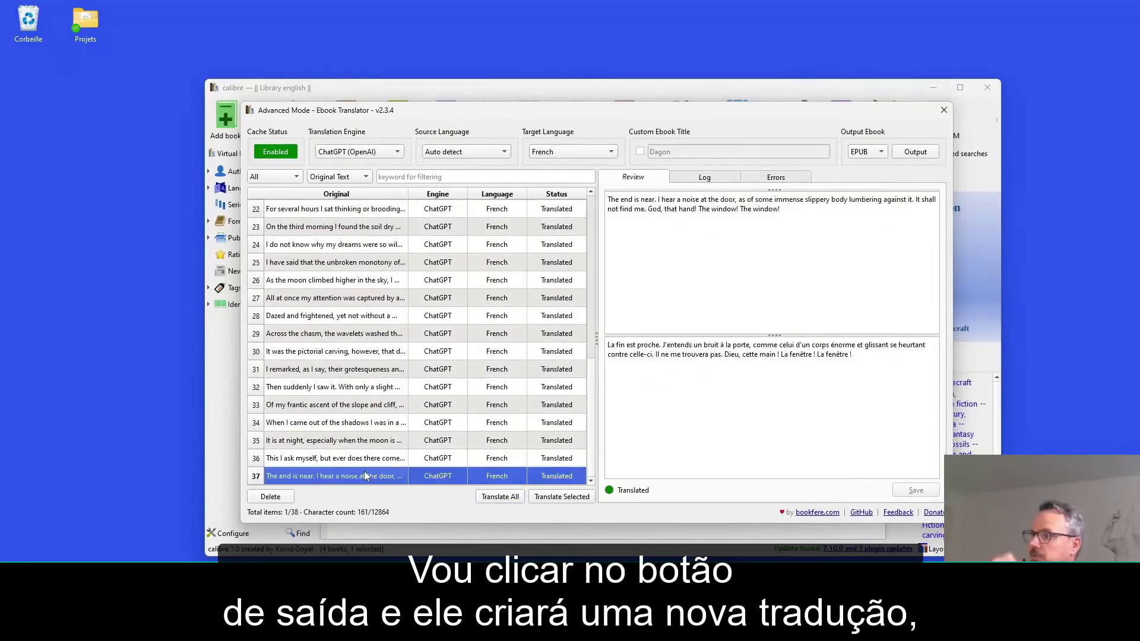
{"action": "left_click", "coordinate": [919, 152]}
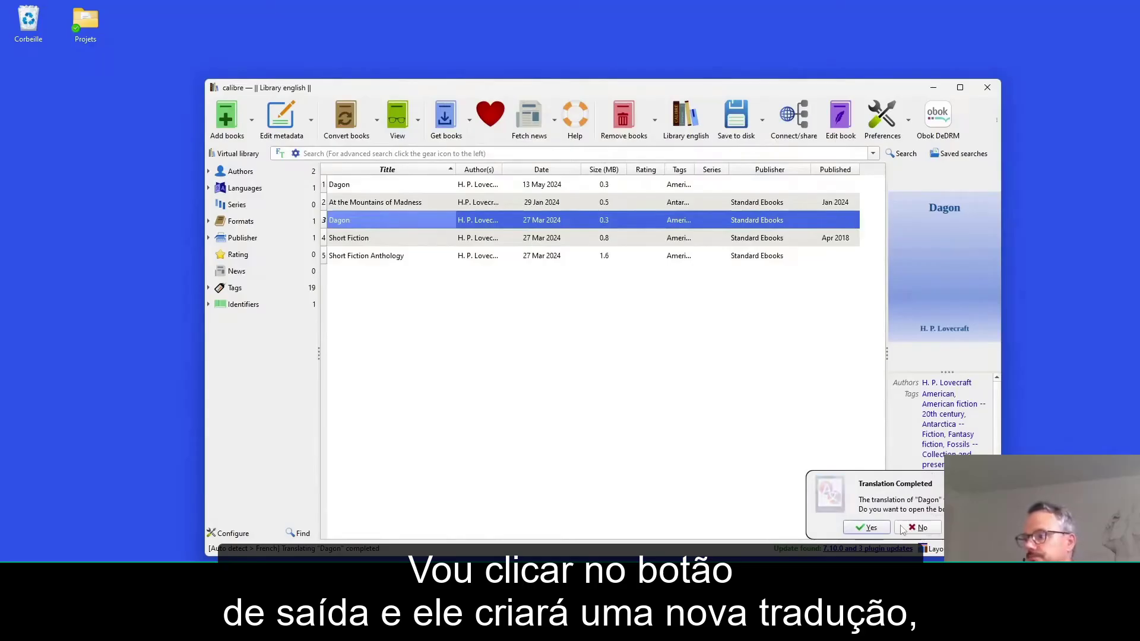
Step: Open the translated Dagon in the viewer, compare its first English paragraph with the French version, and close the viewer
{"action": "left_click", "coordinate": [870, 528]}
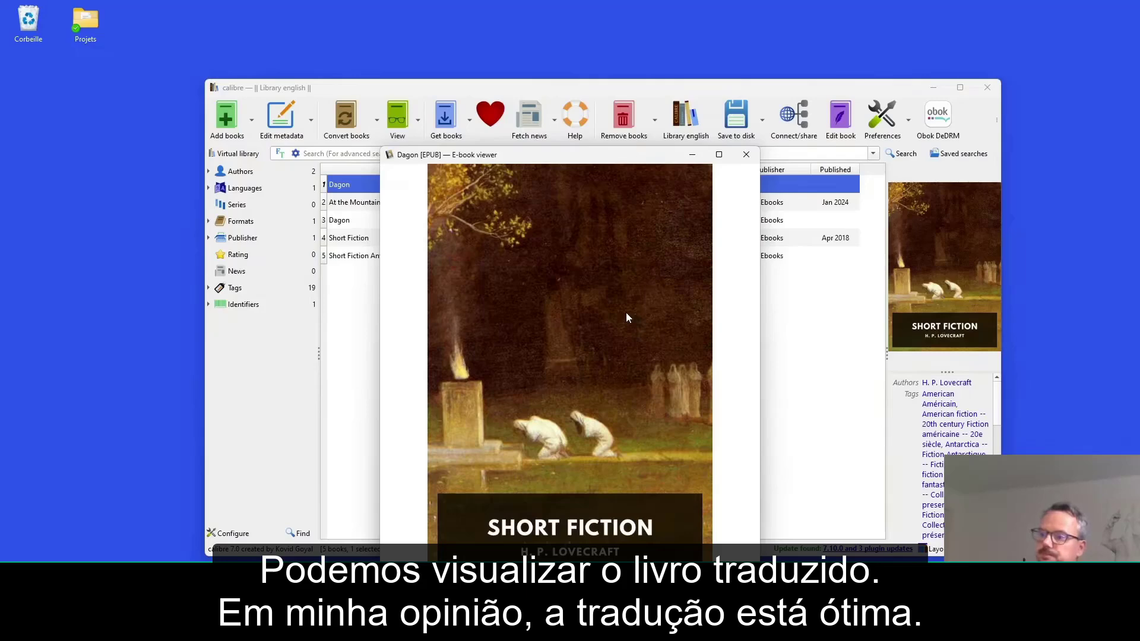
{"action": "left_click", "coordinate": [626, 317]}
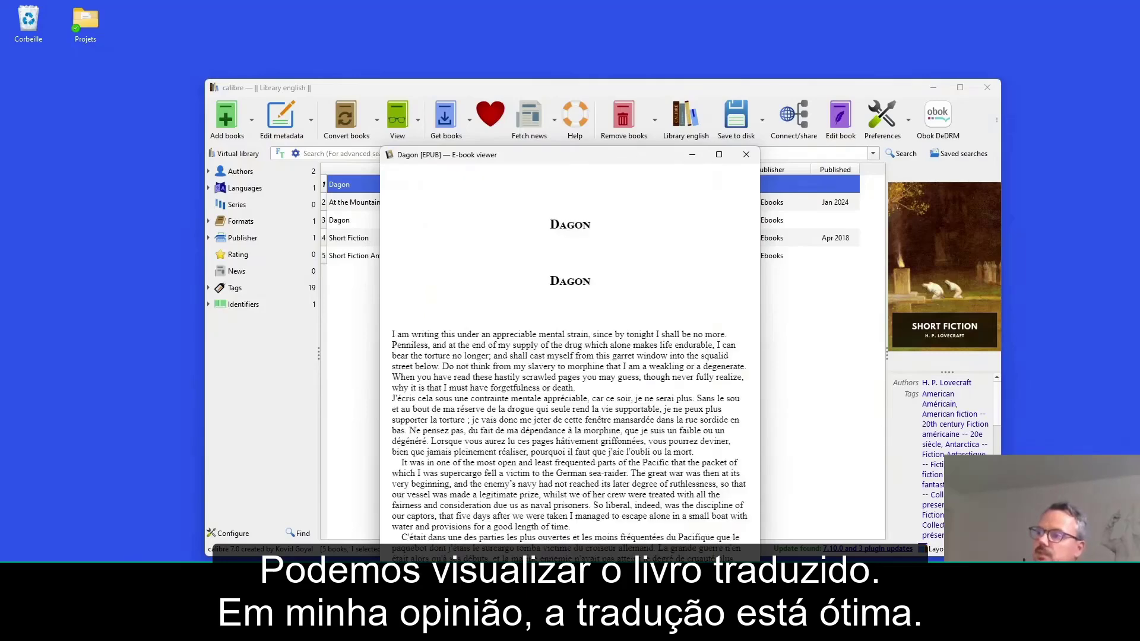
{"action": "mouse_move", "coordinate": [580, 158]}
{"action": "left_mouse_down"}
{"action": "mouse_move", "coordinate": [595, 109]}
{"action": "mouse_move", "coordinate": [581, 163]}
{"action": "left_mouse_up"}
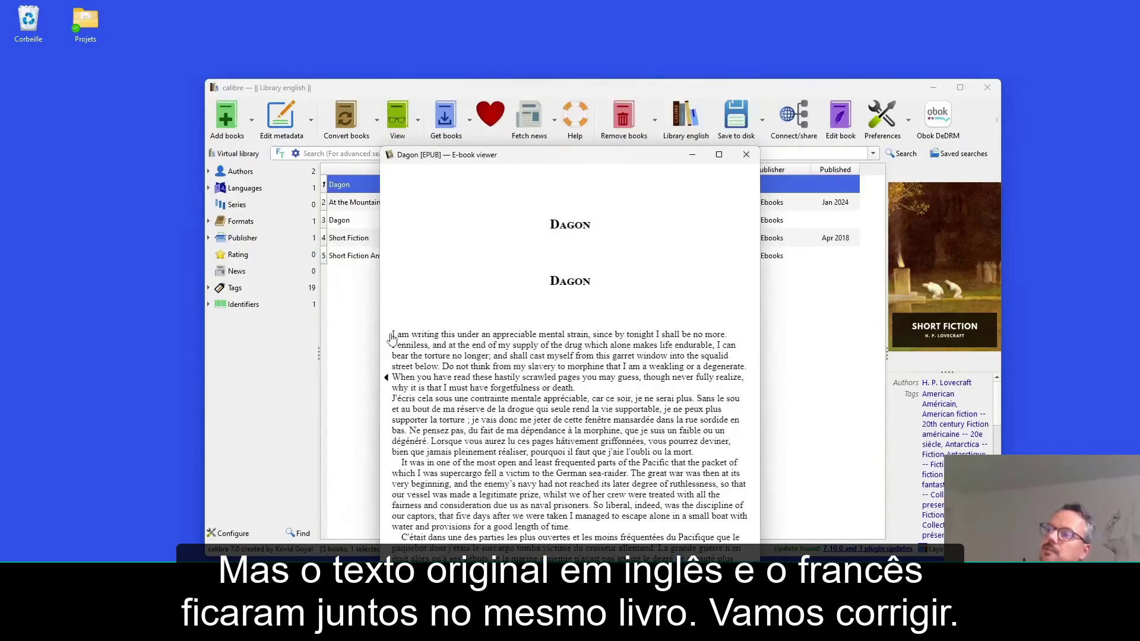
{"action": "left_click_drag", "start_coordinate": [392, 335], "coordinate": [591, 389]}
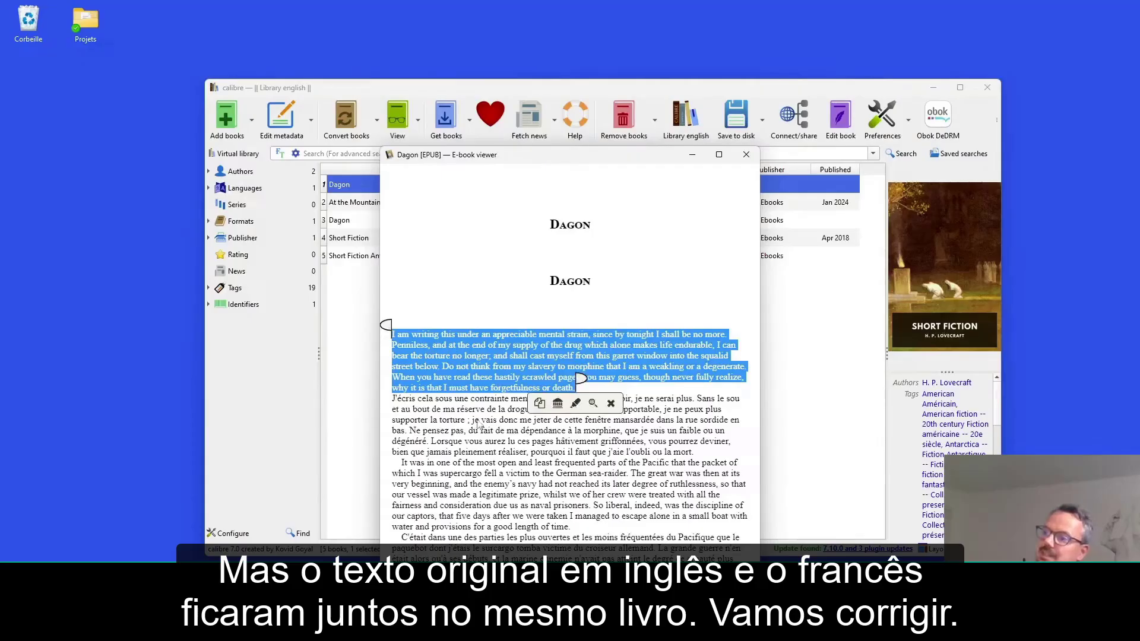
{"action": "left_click", "coordinate": [408, 398]}
{"action": "left_click_drag", "start_coordinate": [394, 397], "coordinate": [699, 456]}
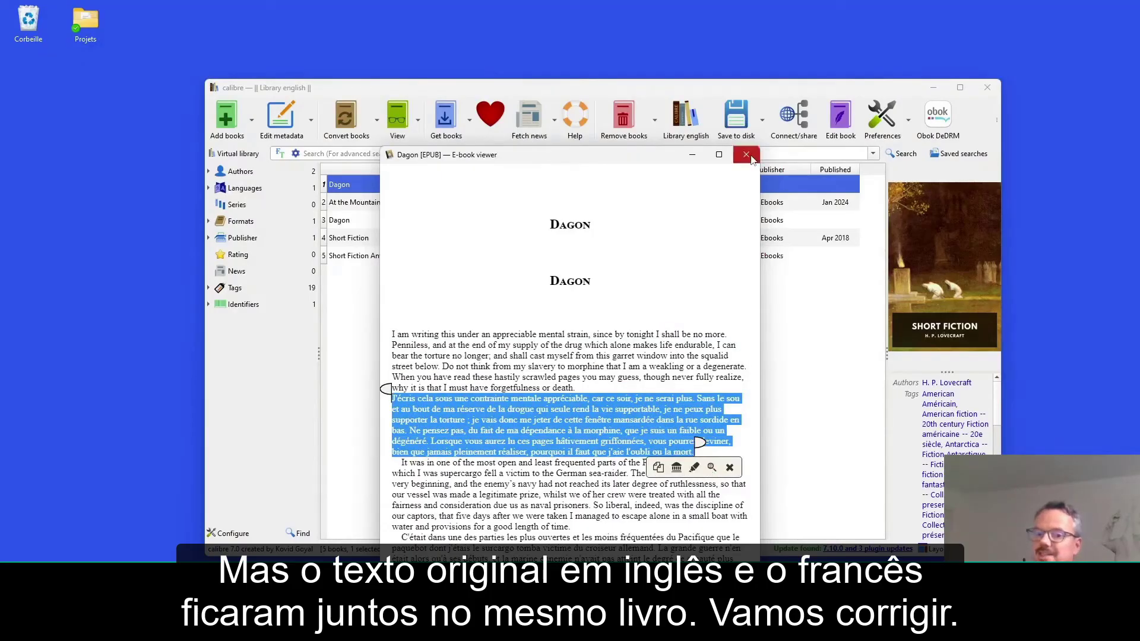
{"action": "left_click", "coordinate": [749, 158]}
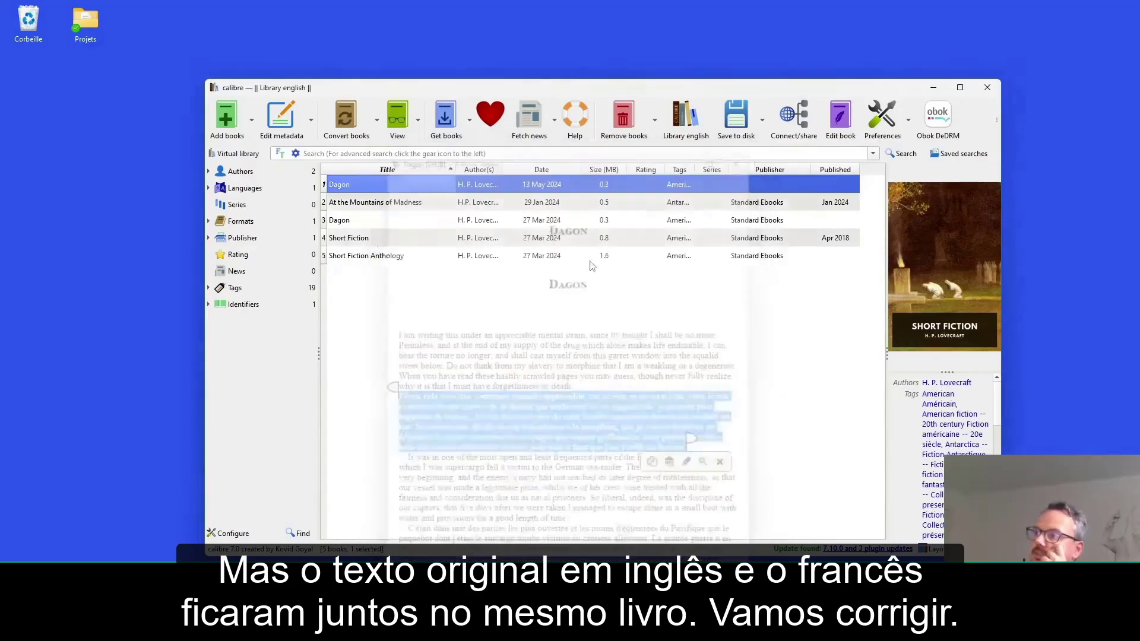
Step: Set the Ebook Translator's translation position to With no original, save the content settings and close them
{"action": "left_click", "coordinate": [368, 224]}
{"action": "left_click", "coordinate": [996, 121]}
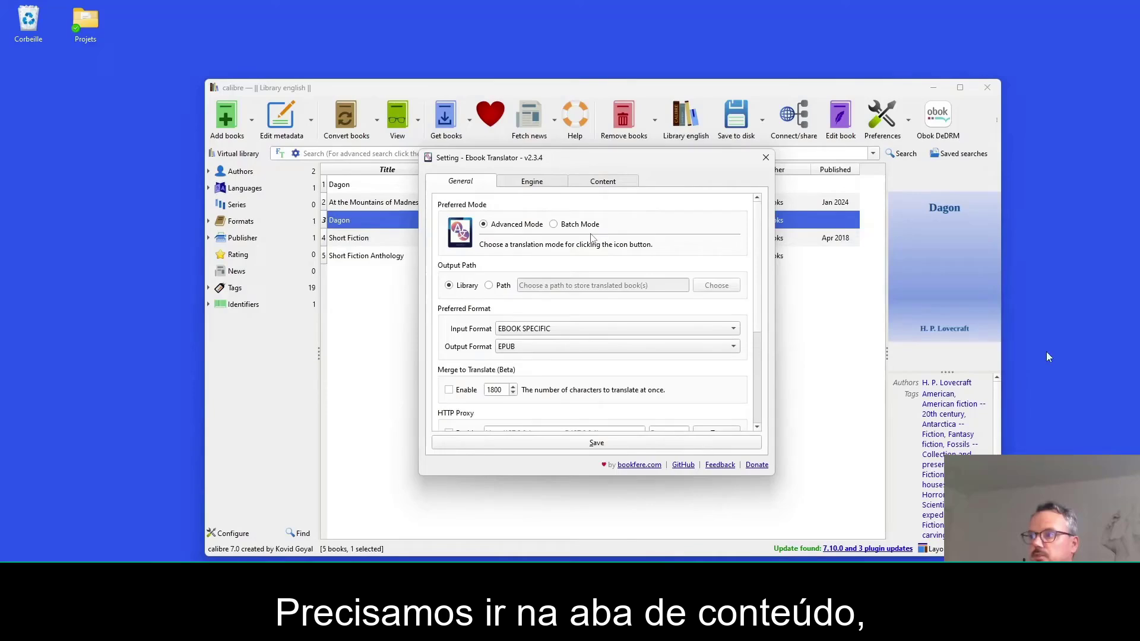
{"action": "left_click", "coordinate": [611, 182]}
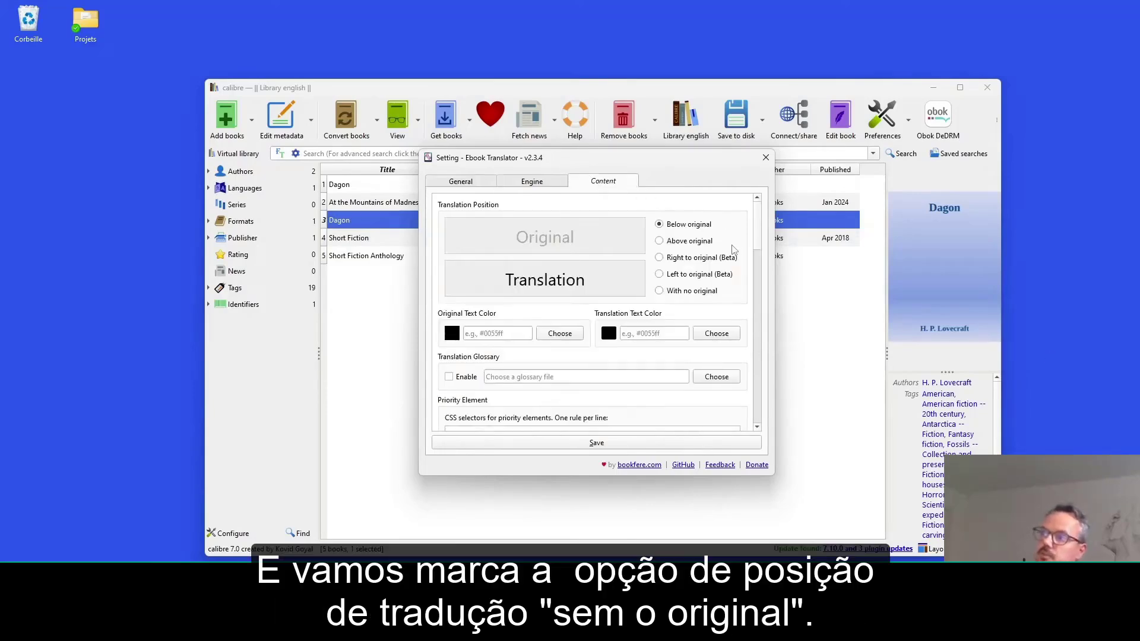
{"action": "left_click", "coordinate": [660, 291]}
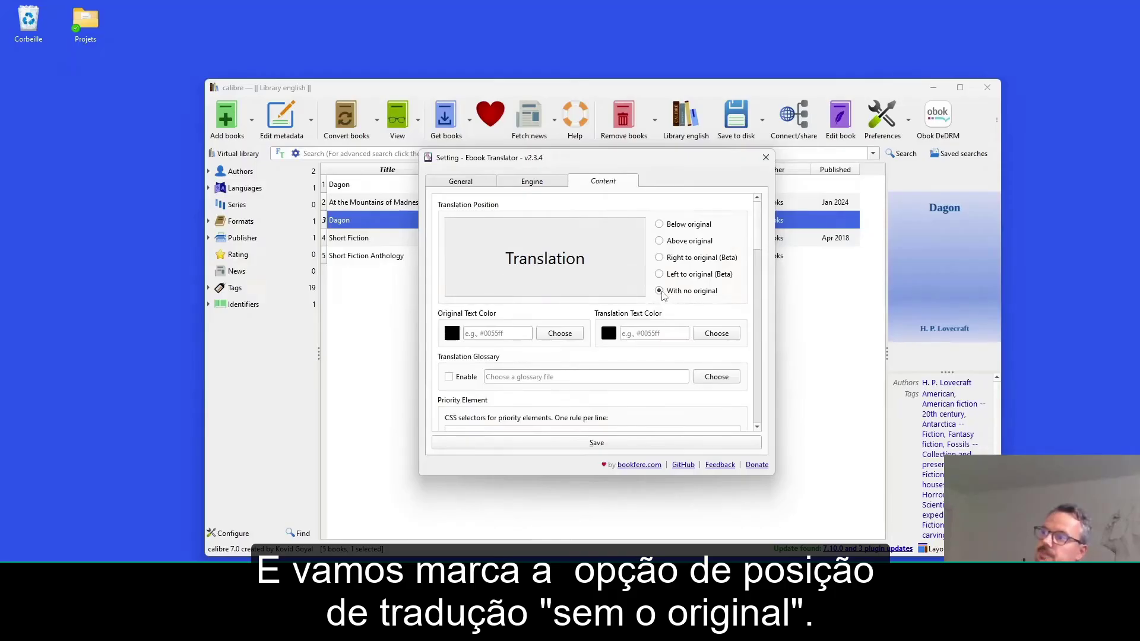
{"action": "left_click", "coordinate": [591, 445]}
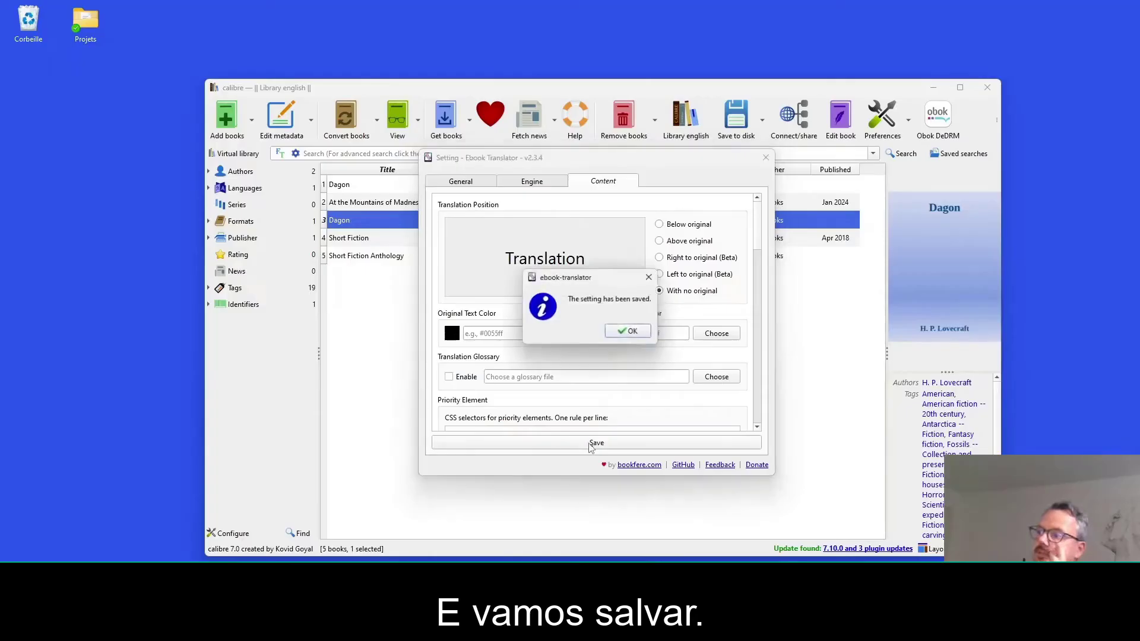
{"action": "left_click", "coordinate": [629, 332]}
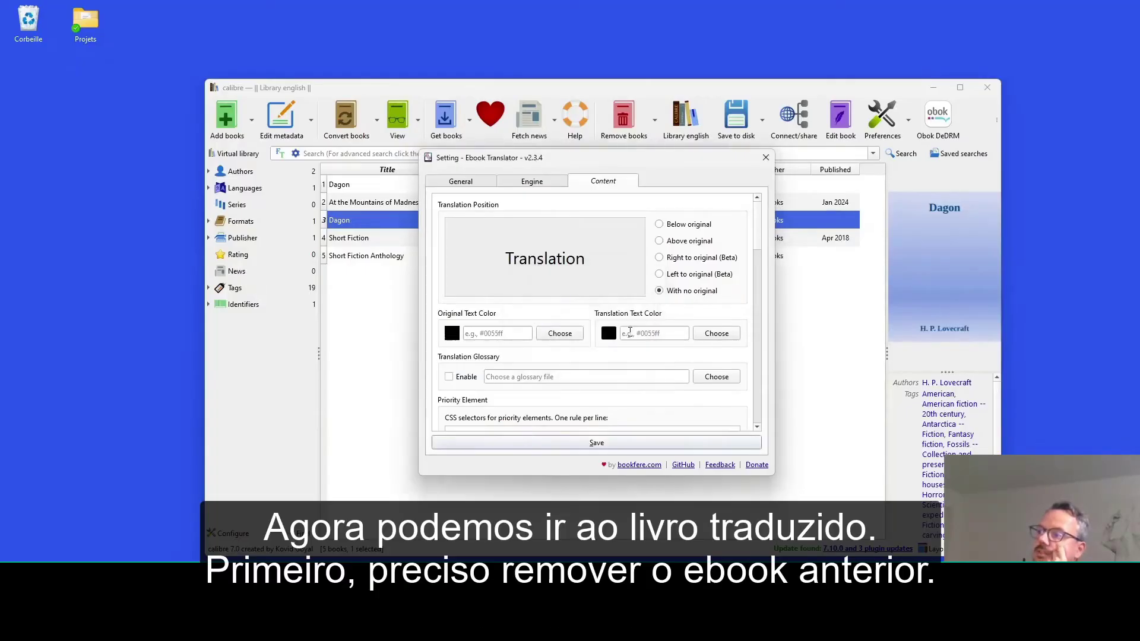
{"action": "left_click", "coordinate": [766, 157]}
Step: Remove the translated copy of Dagon dated 13 May 2024 from the library
{"action": "left_click", "coordinate": [363, 190]}
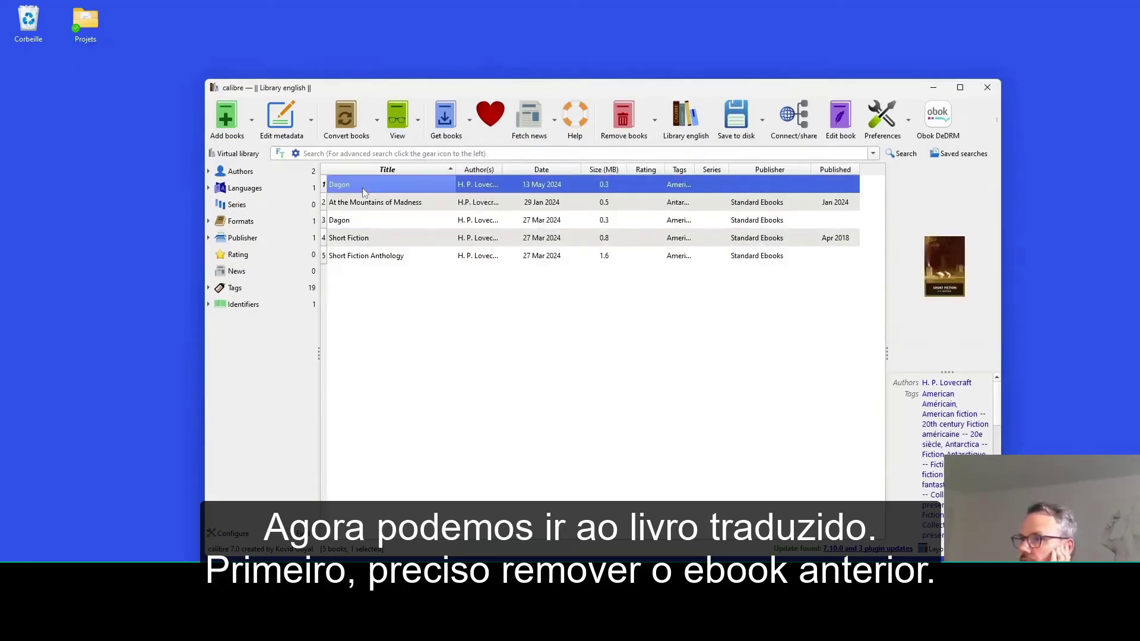
{"action": "right_click", "coordinate": [364, 191]}
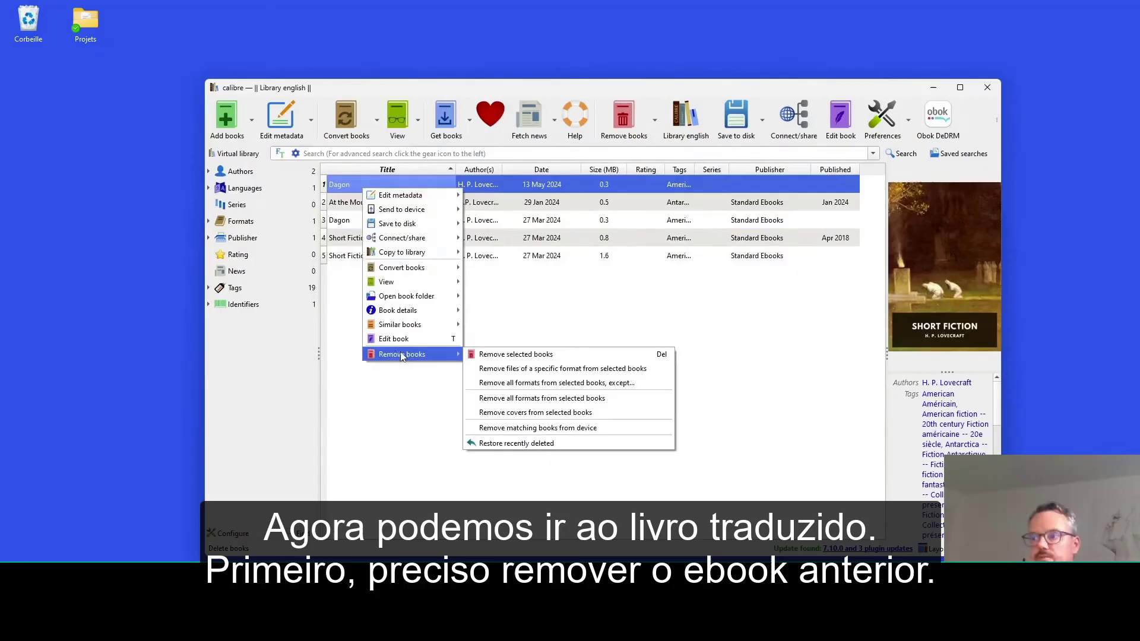
{"action": "left_click", "coordinate": [483, 356]}
{"action": "left_click", "coordinate": [646, 356]}
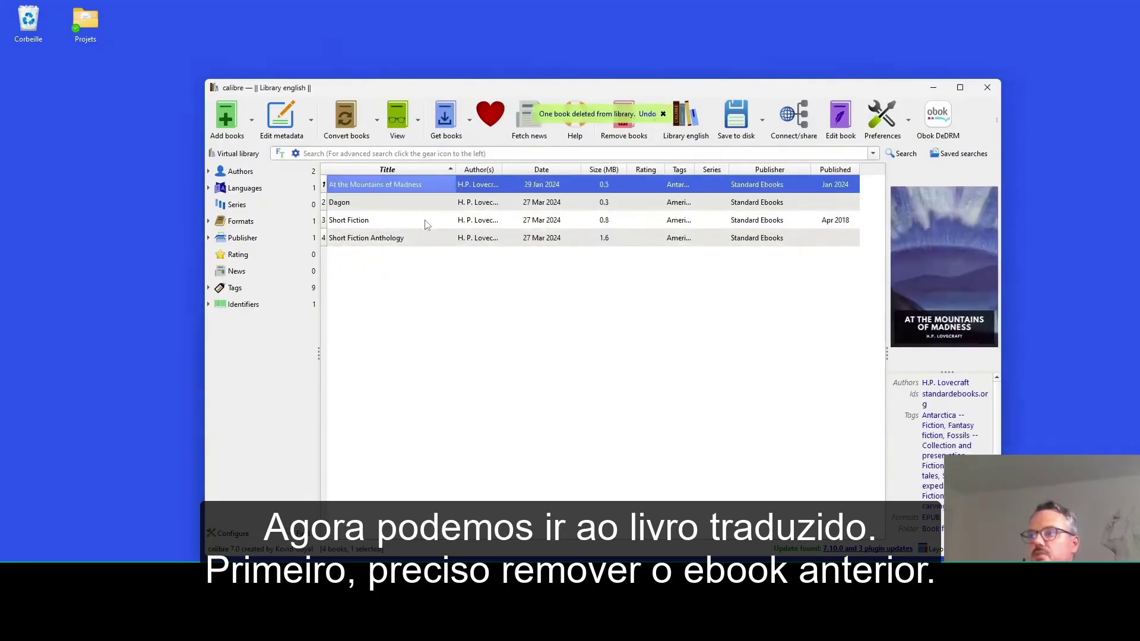
Step: Reopen the original Dagon EPUB in the Ebook Translator's advanced mode with French as the target language
{"action": "left_click", "coordinate": [389, 215]}
{"action": "left_click", "coordinate": [386, 202]}
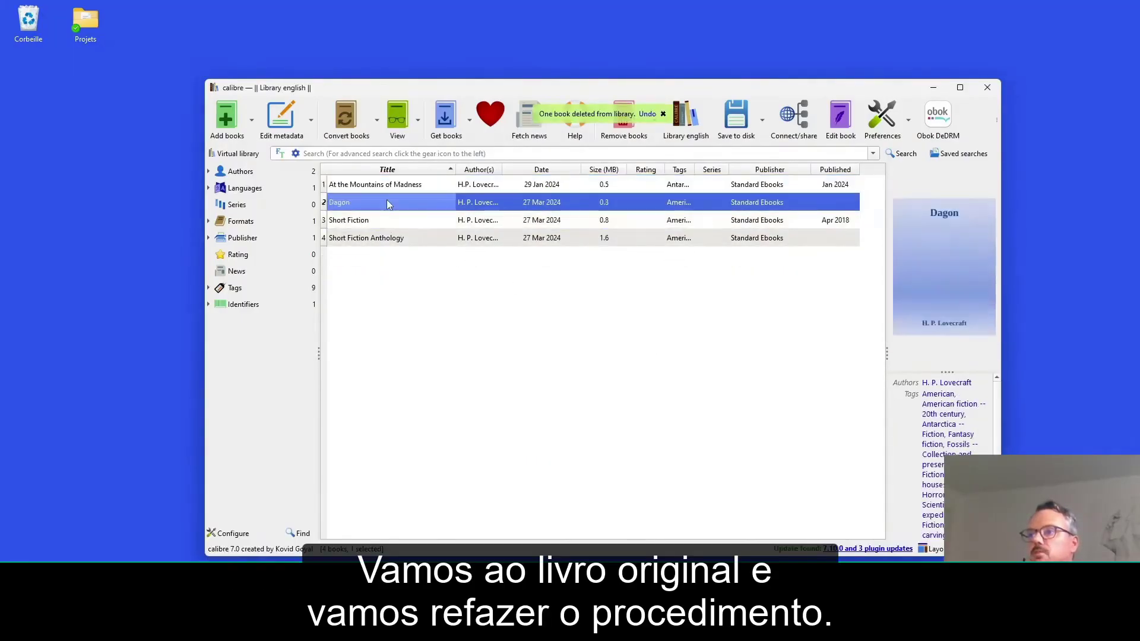
{"action": "left_click", "coordinate": [997, 131]}
{"action": "left_click", "coordinate": [522, 165]}
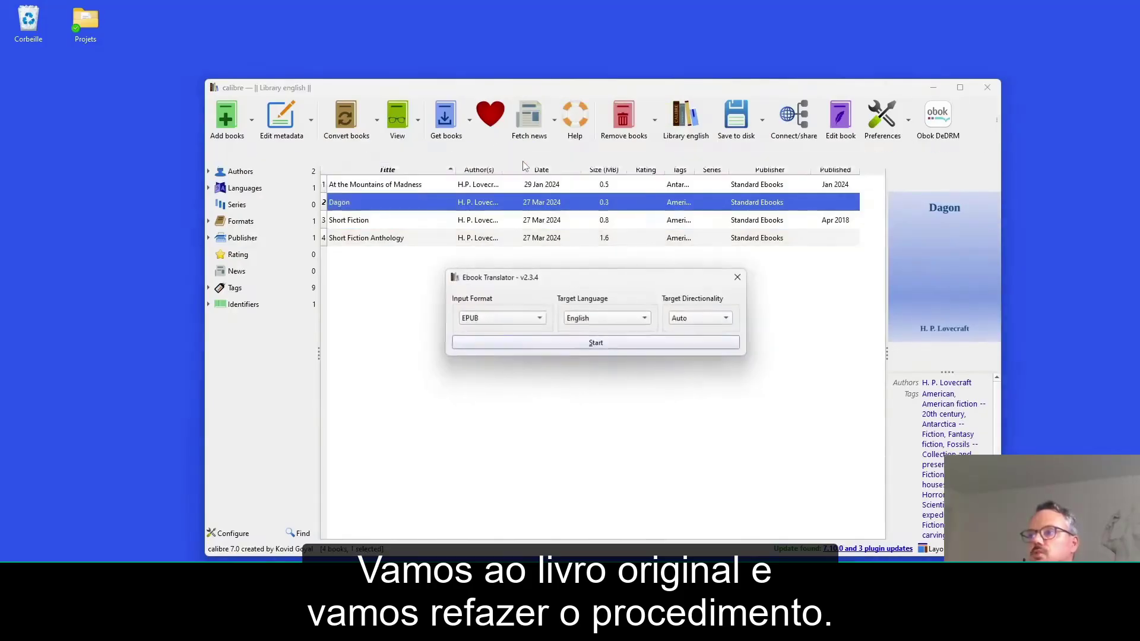
{"action": "left_click", "coordinate": [602, 320]}
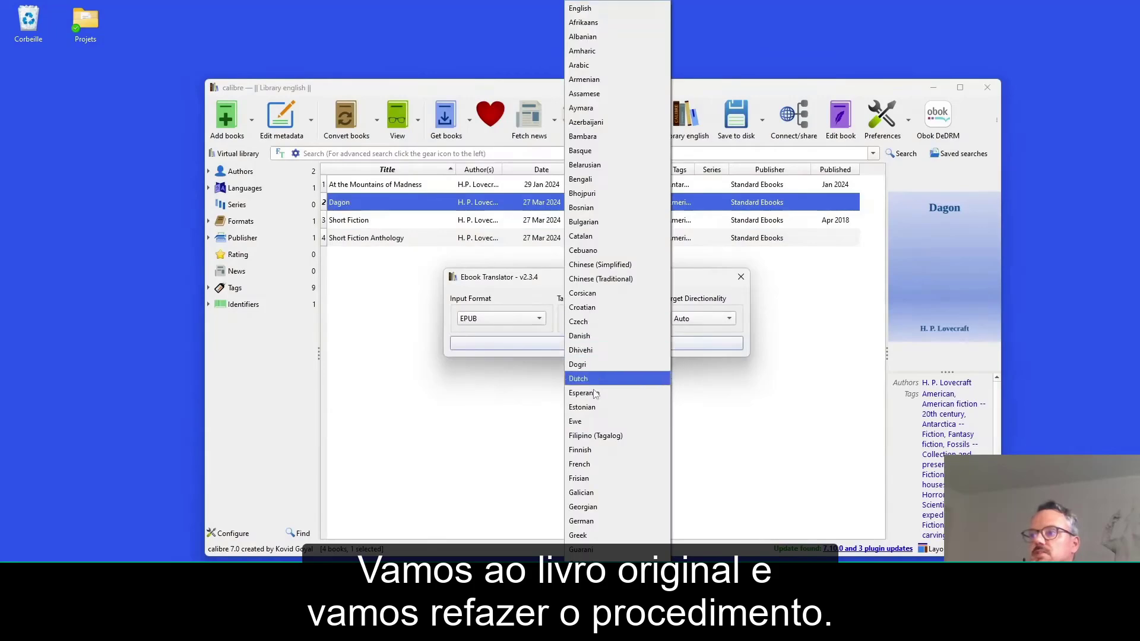
{"action": "left_click", "coordinate": [599, 465]}
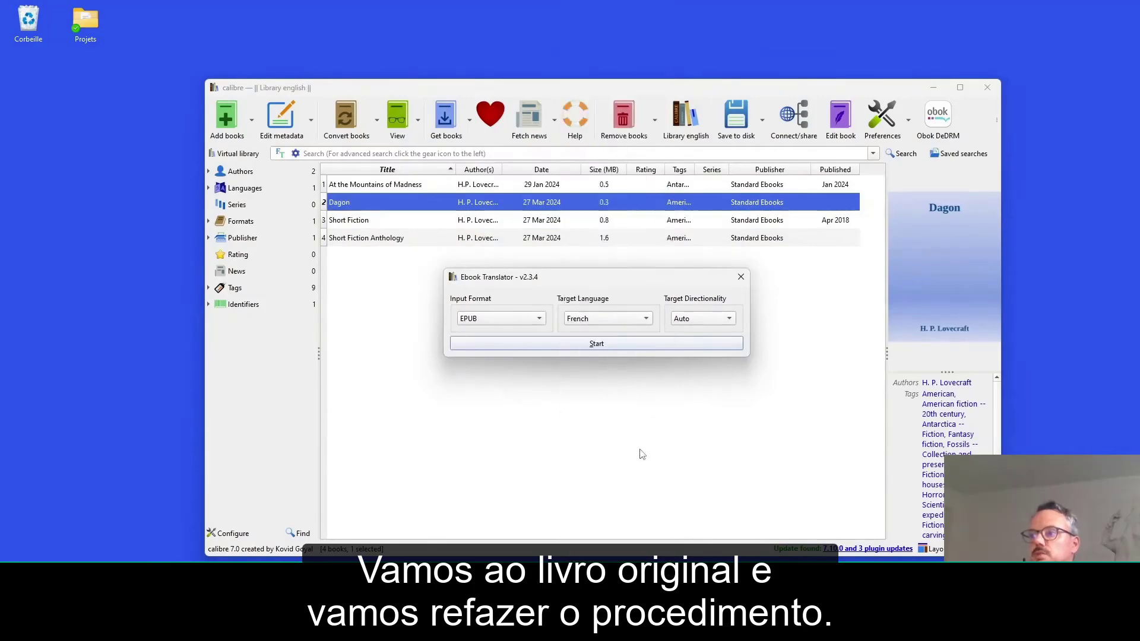
{"action": "left_click", "coordinate": [604, 347]}
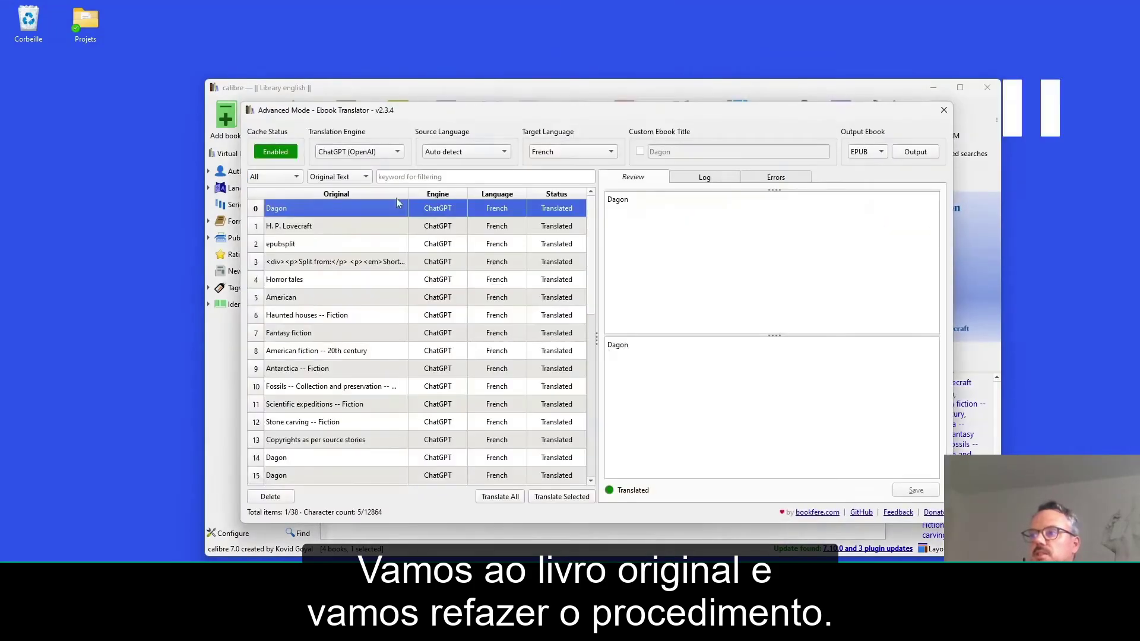